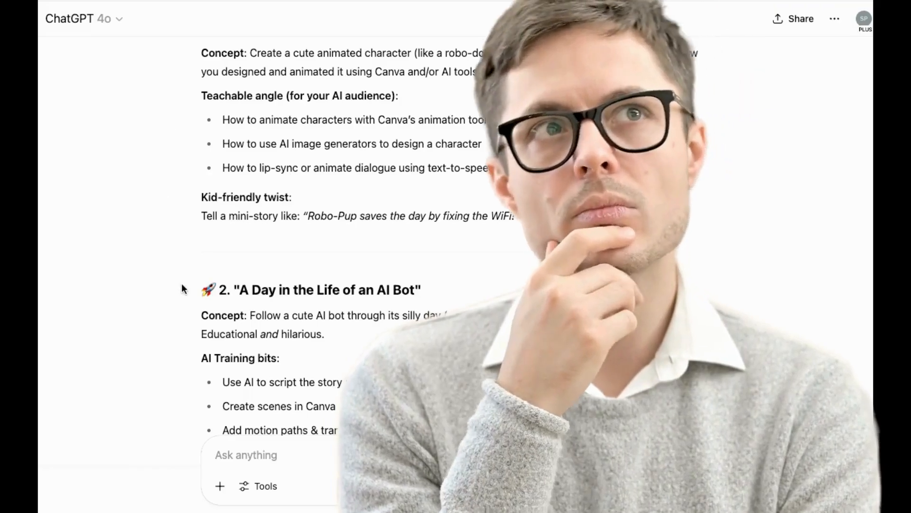
Step: Examine the suggested kids' animation ideas in the ChatGPT conversation, including "A Day in the Life of an AI Bot" and "What is AI? (For Kids!)"
{"action": "left_click_drag", "start_coordinate": [238, 48], "coordinate": [365, 48]}
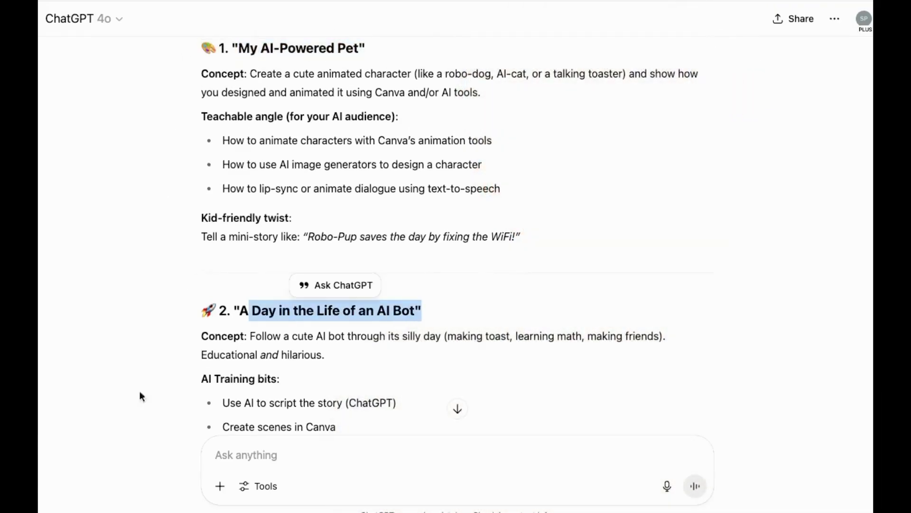
{"action": "scroll", "coordinate": [142, 394], "scroll_direction": "down", "scroll_amount": 7}
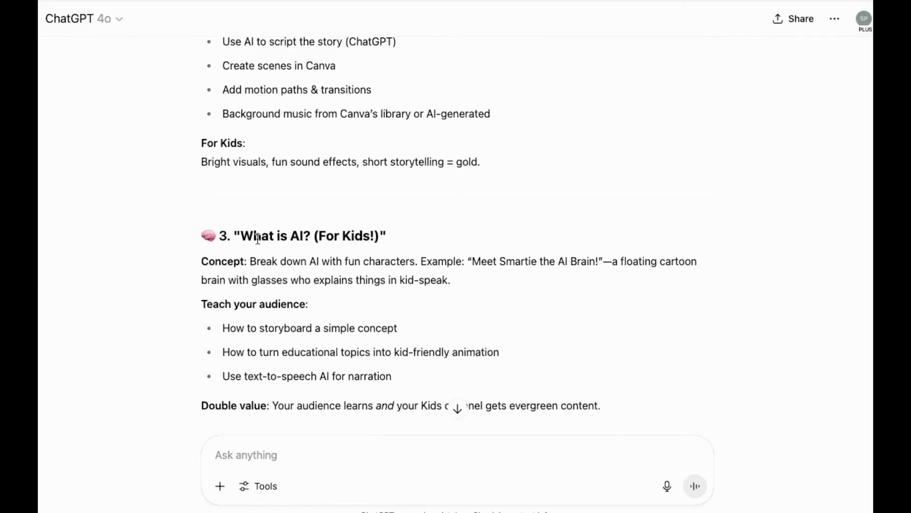
{"action": "left_click_drag", "start_coordinate": [247, 236], "coordinate": [387, 236]}
{"action": "scroll", "coordinate": [266, 285], "scroll_direction": "down", "scroll_amount": 10}
{"action": "scroll", "coordinate": [266, 285], "scroll_direction": "up", "scroll_amount": 1}
{"action": "left_click_drag", "start_coordinate": [240, 87], "coordinate": [349, 87]}
{"action": "left_click_drag", "start_coordinate": [241, 331], "coordinate": [449, 331]}
{"action": "scroll", "coordinate": [448, 331], "scroll_direction": "down", "scroll_amount": 7}
{"action": "left_click_drag", "start_coordinate": [240, 242], "coordinate": [436, 241]}
Step: Read through the "Why Robots Don't Like Mud" story outline, its five-scene script and the suggested improvements
{"action": "scroll", "coordinate": [198, 372], "scroll_direction": "down", "scroll_amount": 10}
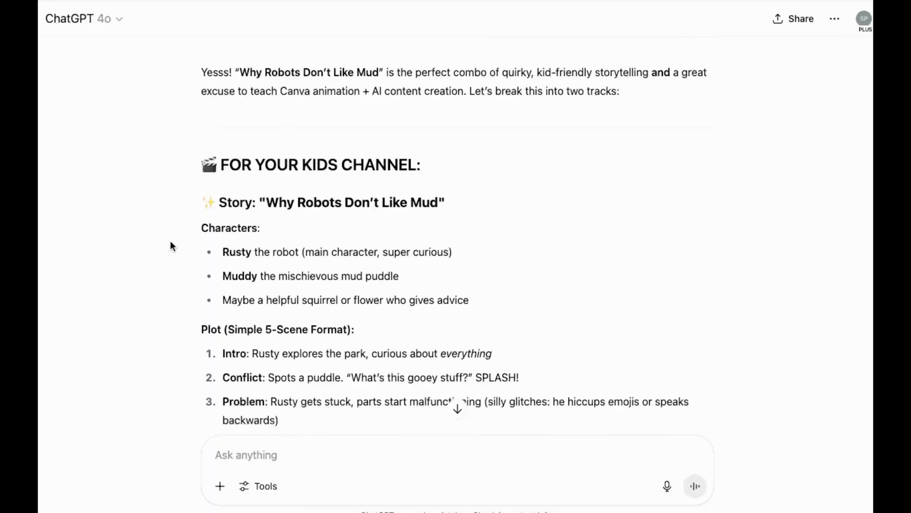
{"action": "scroll", "coordinate": [170, 241], "scroll_direction": "down", "scroll_amount": 3}
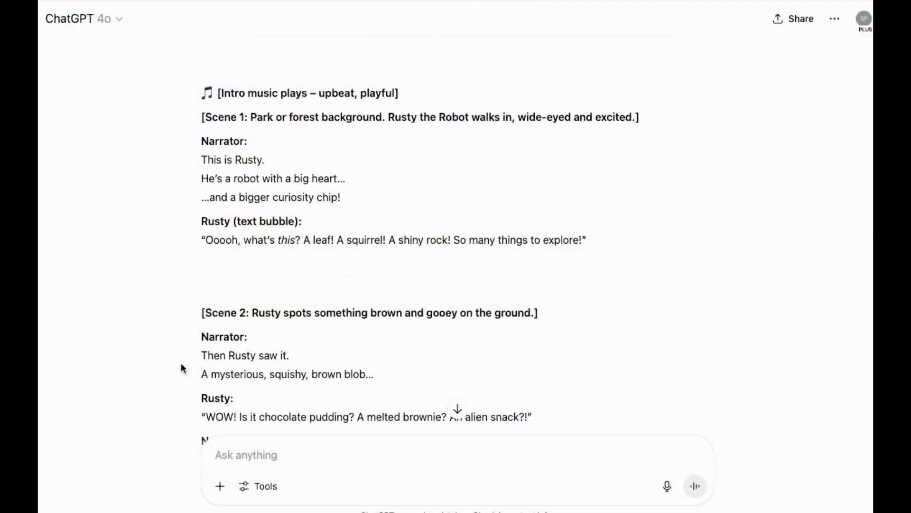
{"action": "scroll", "coordinate": [181, 363], "scroll_direction": "up", "scroll_amount": 2}
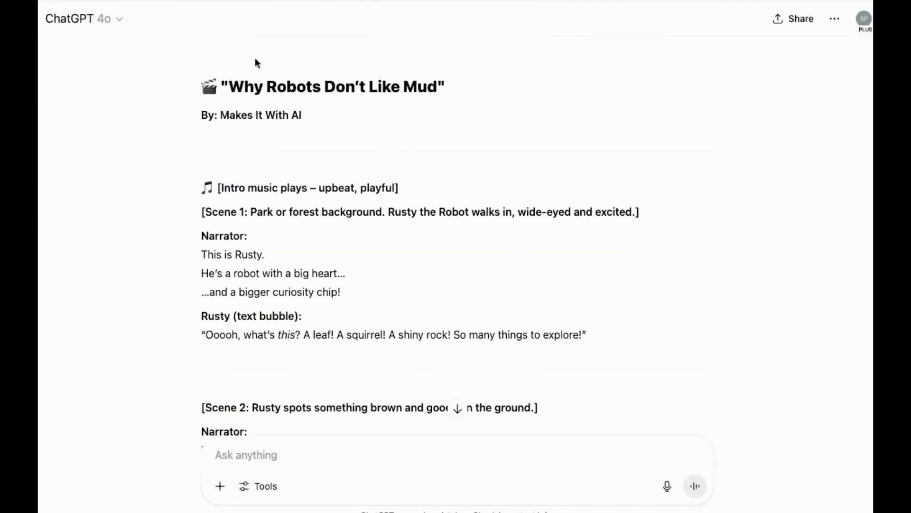
{"action": "scroll", "coordinate": [199, 317], "scroll_direction": "down", "scroll_amount": 20}
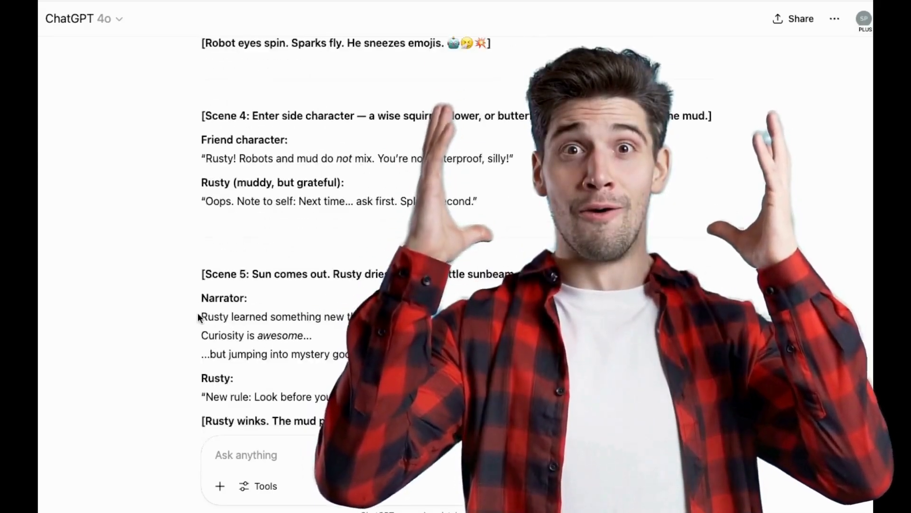
{"action": "scroll", "coordinate": [197, 313], "scroll_direction": "down", "scroll_amount": 15}
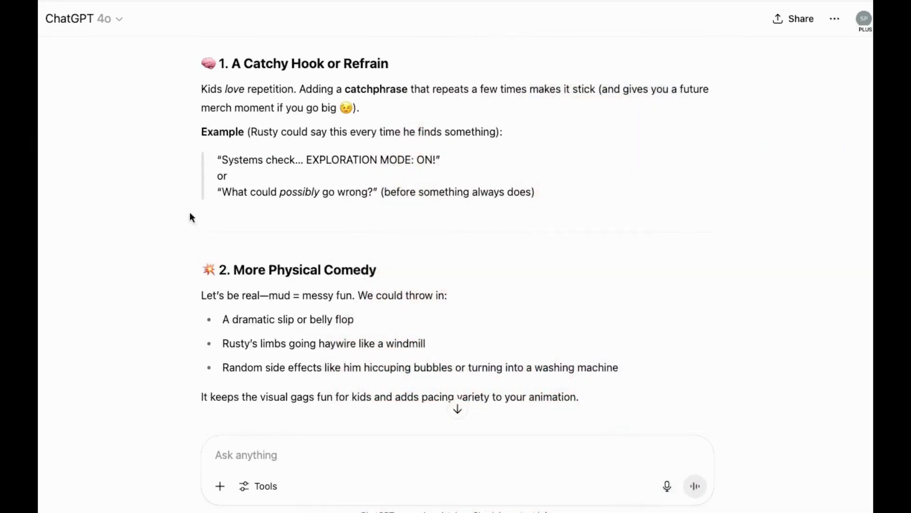
{"action": "scroll", "coordinate": [172, 364], "scroll_direction": "down", "scroll_amount": 8}
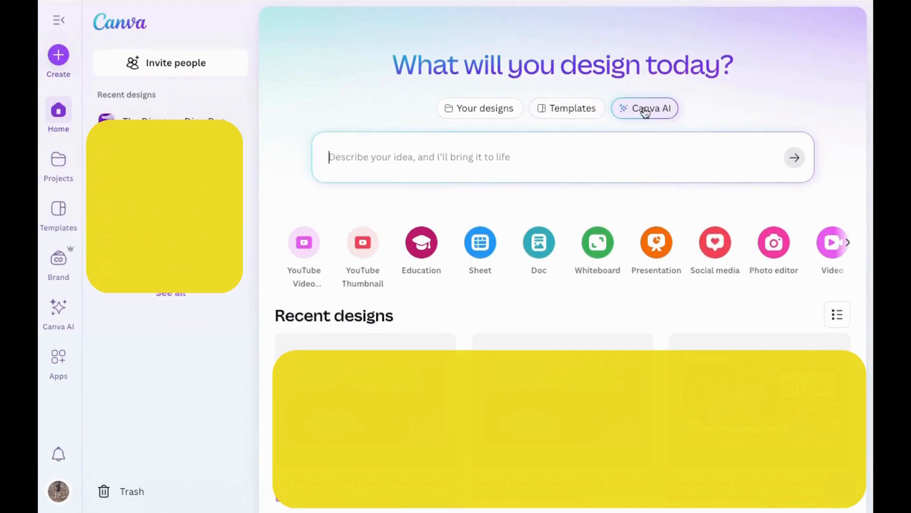
Step: In Canva AI, generate images of a small, cute cartoon robot with a round silver head and big glowing blue eyes, and open the first result
{"action": "left_click", "coordinate": [646, 110]}
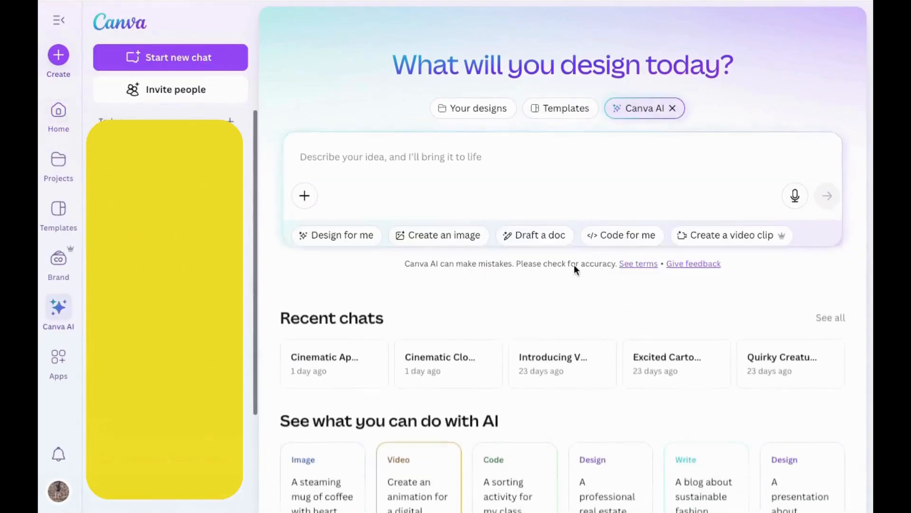
{"action": "left_click", "coordinate": [440, 236]}
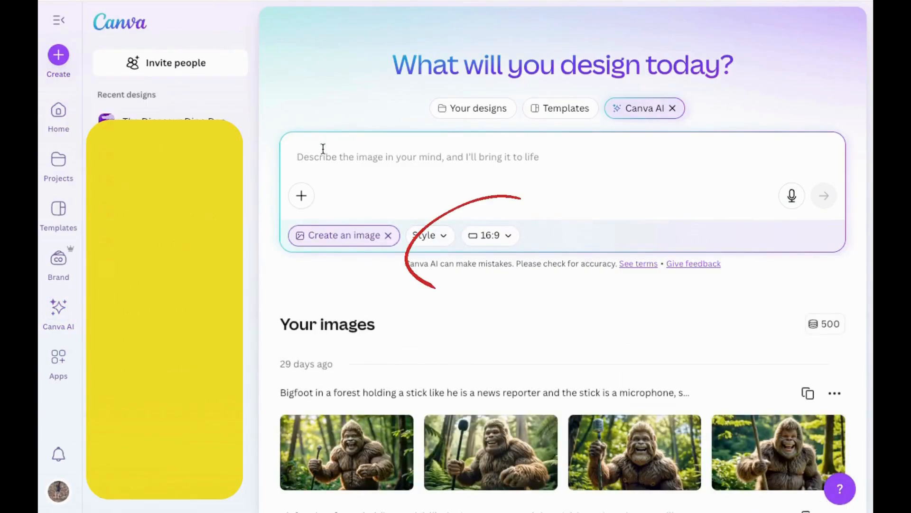
{"action": "type", "text": "A small, cute cartoon robot with a round silver head, big glowing blue eyes, friendly face, short arms and legs, simple silver body with blue buttons, walking happily through a bright park filled with green trees, flowers, butterflies and a sunny sky, Pixar-style character, consistent design in each scene, colorful children’s illustration style"}
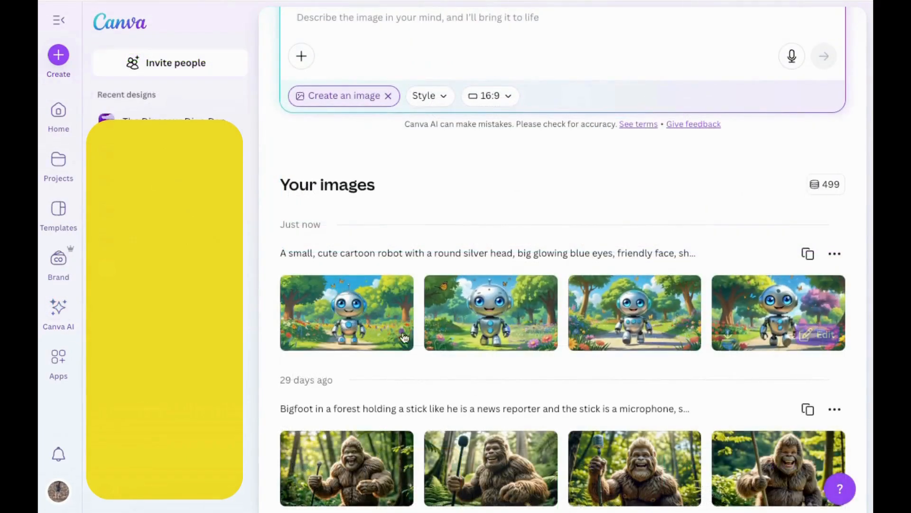
{"action": "left_click", "coordinate": [322, 313]}
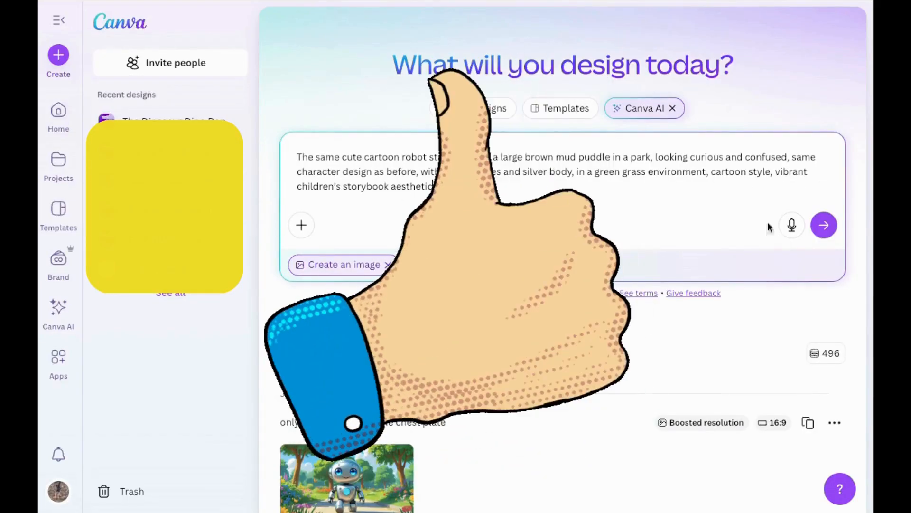
Step: Generate images from the prompt about the same cute cartoon robot near a large brown mud puddle, and inspect the first result
{"action": "left_click", "coordinate": [825, 226]}
{"action": "scroll", "coordinate": [496, 293], "scroll_direction": "down", "scroll_amount": 3}
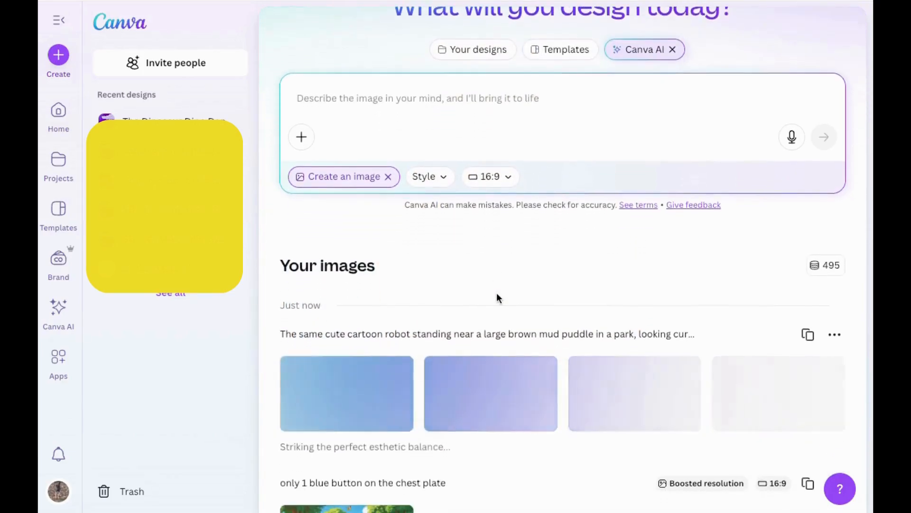
{"action": "scroll", "coordinate": [511, 386], "scroll_direction": "down", "scroll_amount": 3}
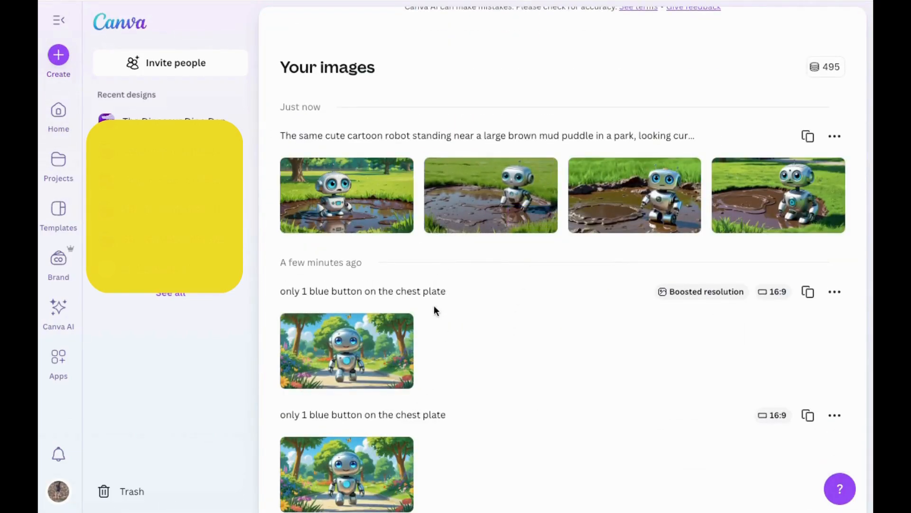
{"action": "left_click", "coordinate": [341, 212]}
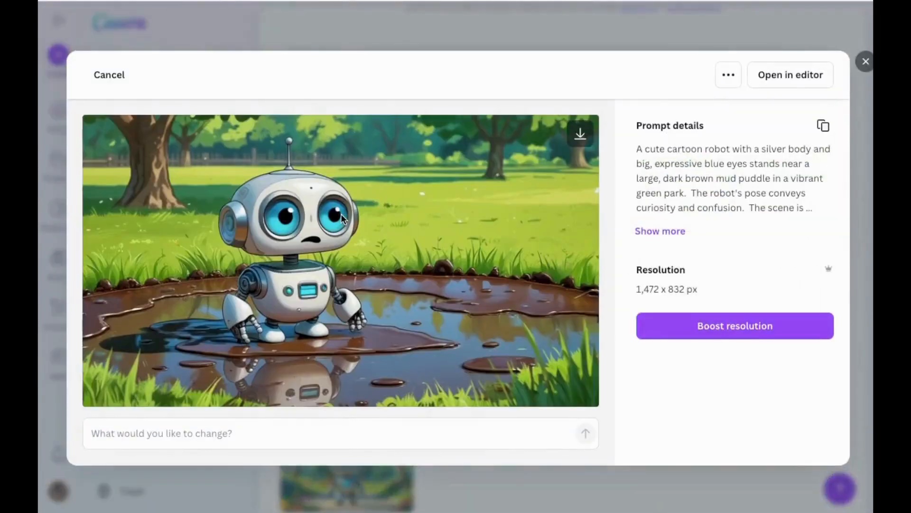
{"action": "left_click", "coordinate": [866, 61]}
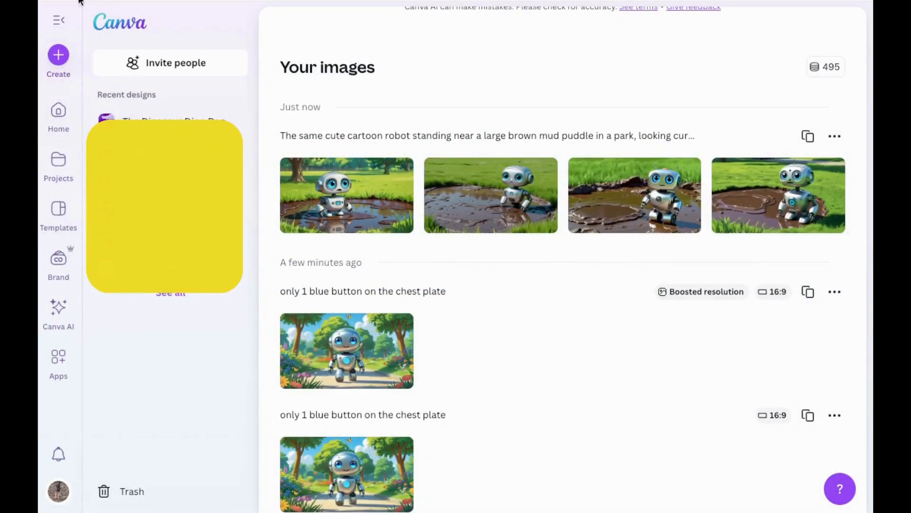
Step: Reuse the mud puddle prompt with its opening replaced by the full "A small, cute cartoon robot with a round silver head" description, and review the generated images
{"action": "scroll", "coordinate": [437, 332], "scroll_direction": "up", "scroll_amount": 5}
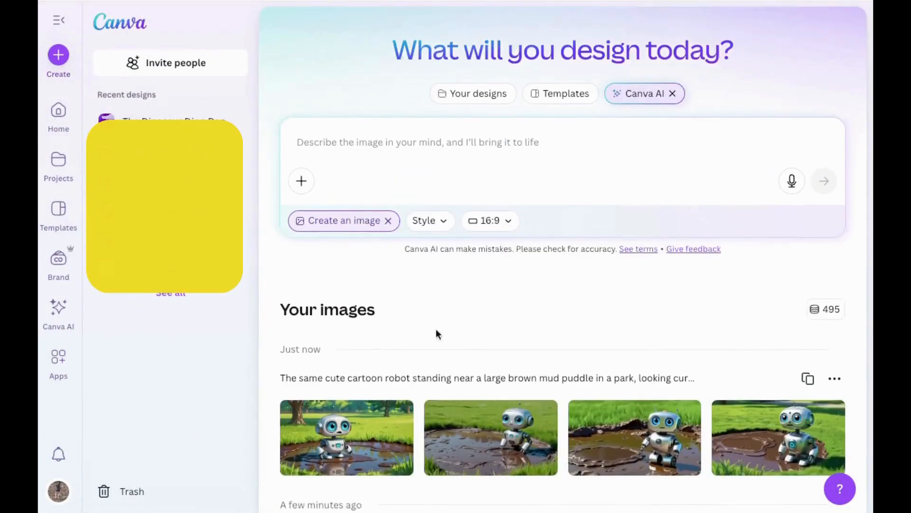
{"action": "left_click", "coordinate": [809, 380]}
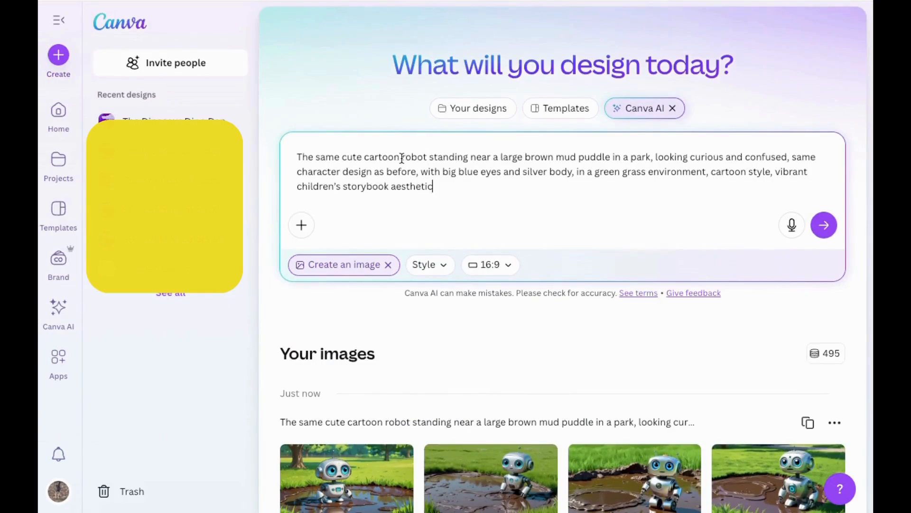
{"action": "left_click_drag", "start_coordinate": [426, 157], "coordinate": [280, 157]}
{"action": "type", "text": "A small, cute cartoon robot with a round silver head, big glowing blue eyes, friendly face, short arms and legs, simple silver body with blue buttons"}
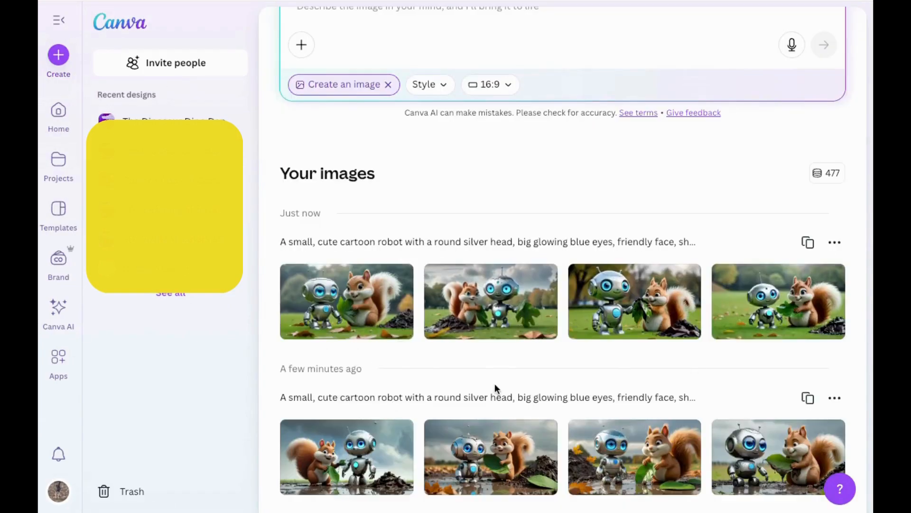
{"action": "mouse_move", "coordinate": [349, 326]}
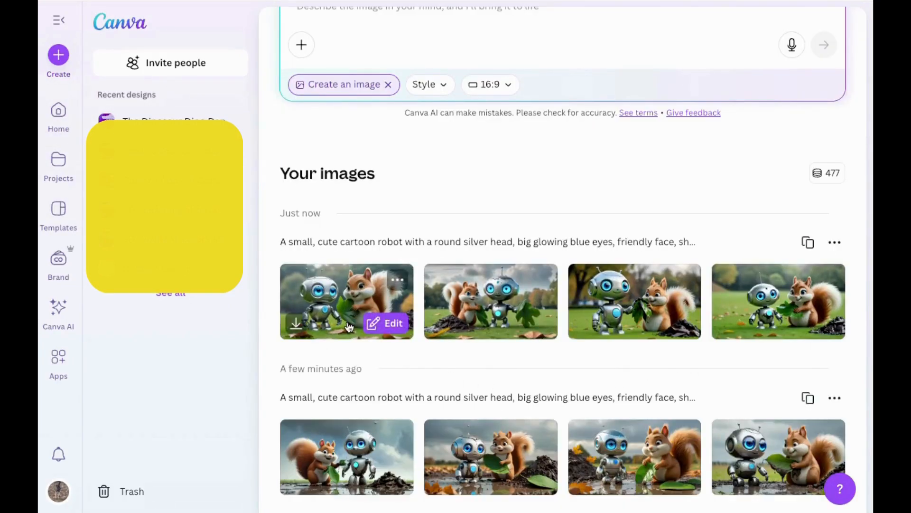
{"action": "scroll", "coordinate": [570, 333], "scroll_direction": "down", "scroll_amount": 10}
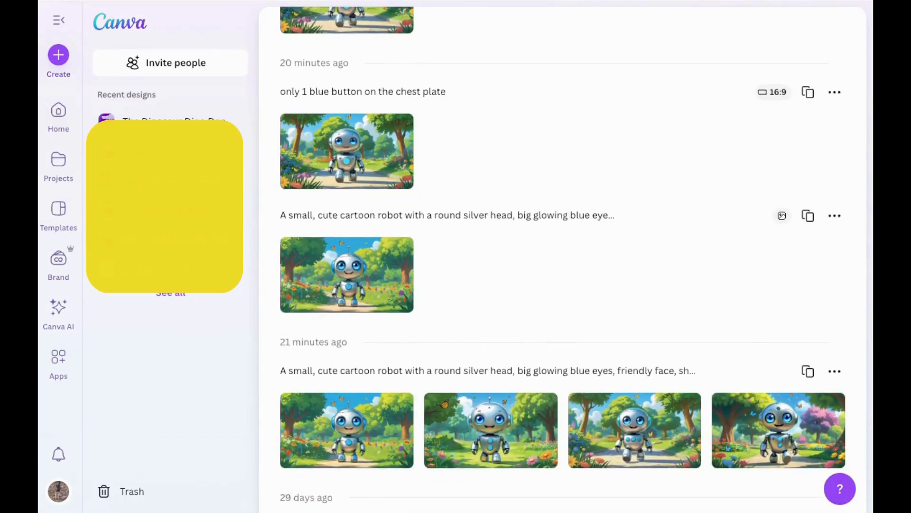
{"action": "scroll", "coordinate": [557, 413], "scroll_direction": "up", "scroll_amount": 8}
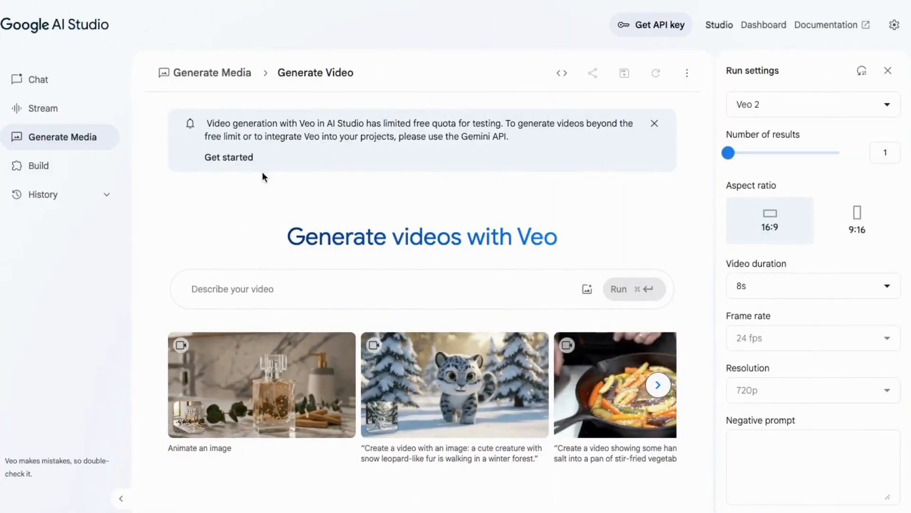
Step: In Google AI Studio, generate a Veo video from the splashing robot image with the prompt "robot jumps in mud puddle and splashes mud everywhere"
{"action": "left_click", "coordinate": [48, 139]}
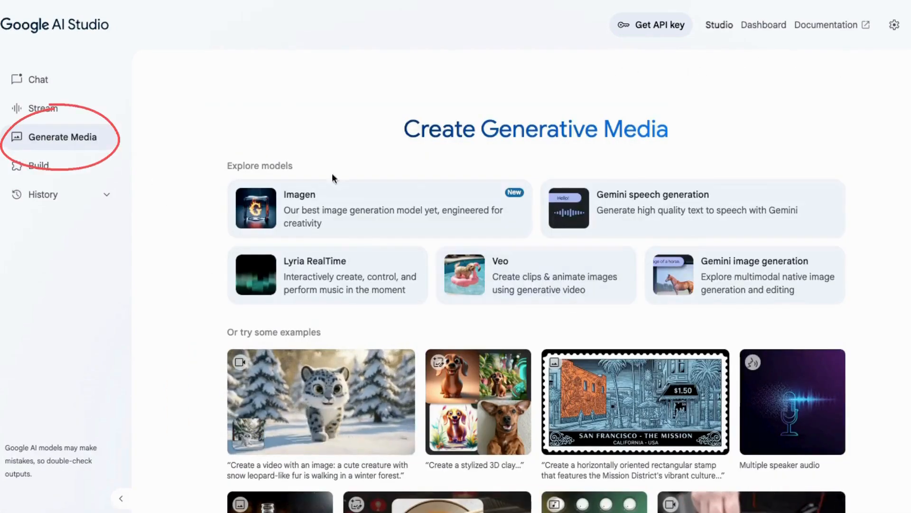
{"action": "left_click", "coordinate": [474, 275]}
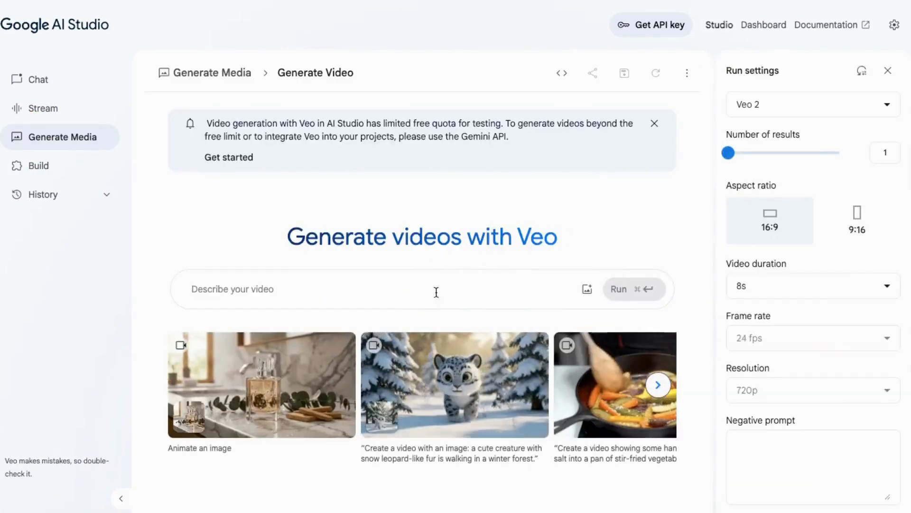
{"action": "left_click", "coordinate": [587, 289]}
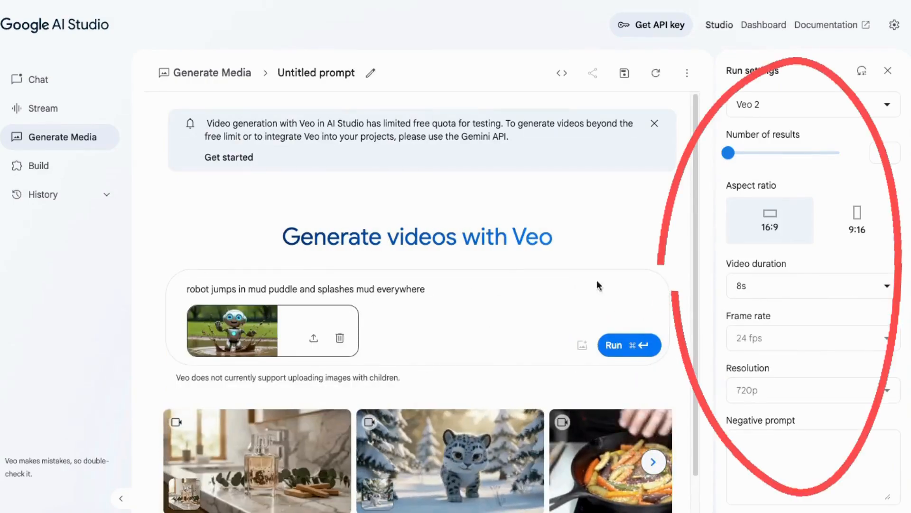
{"action": "left_click", "coordinate": [614, 345]}
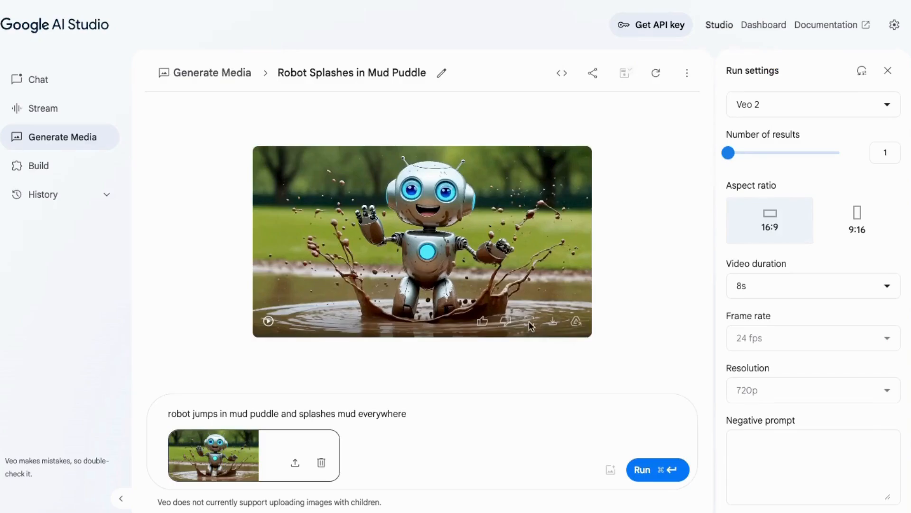
Step: Play the generated mud-splash video enlarged, download it and close the preview
{"action": "left_click", "coordinate": [529, 322]}
{"action": "left_click", "coordinate": [156, 431]}
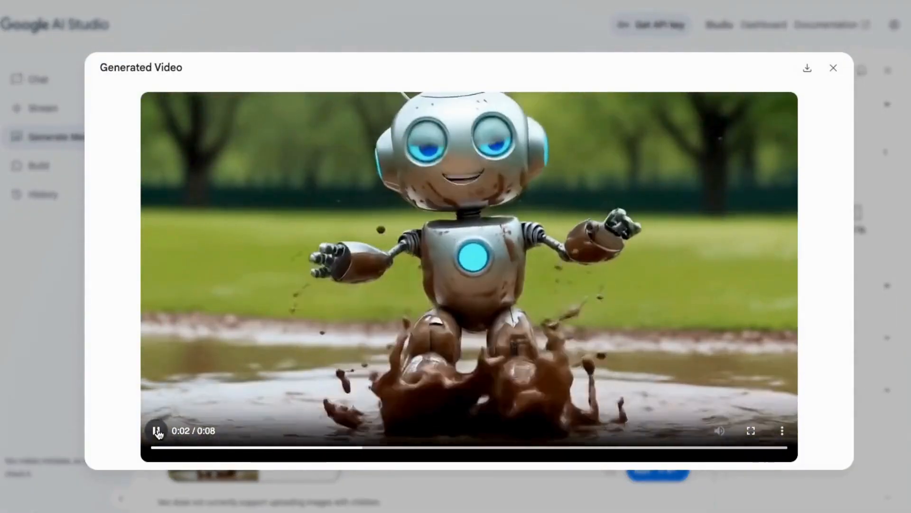
{"action": "left_click", "coordinate": [806, 70]}
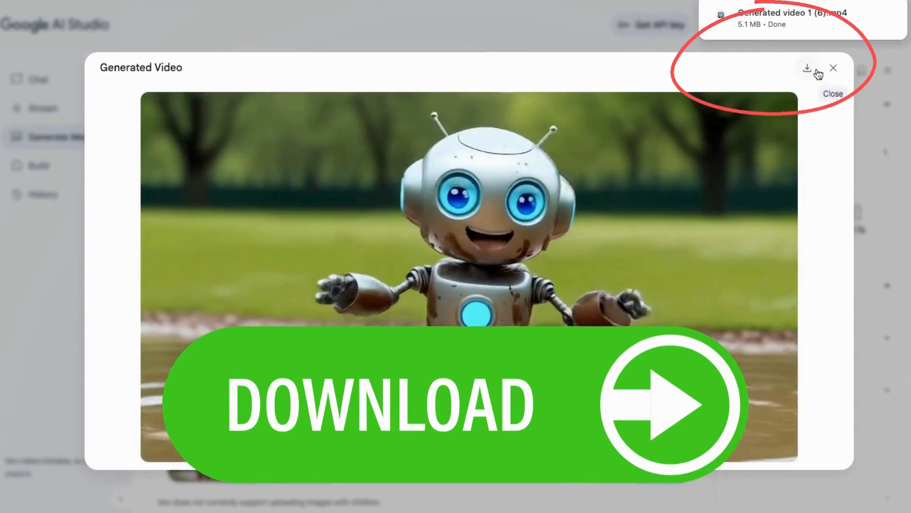
{"action": "left_click", "coordinate": [833, 69]}
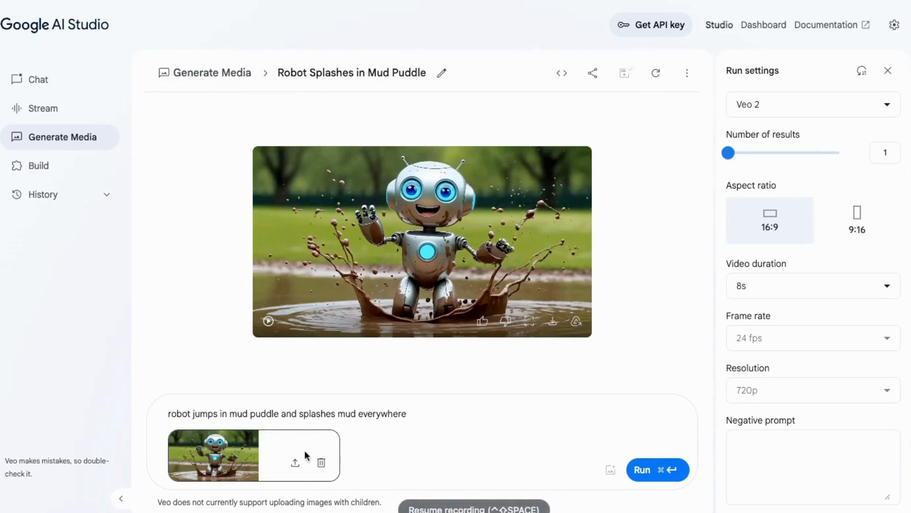
Step: Replace the source image with the robot standing beside the puddle and generate a video with the prompt "robot looks at mud puddle wondering what it is"
{"action": "left_click", "coordinate": [321, 462]}
{"action": "left_click", "coordinate": [611, 491]}
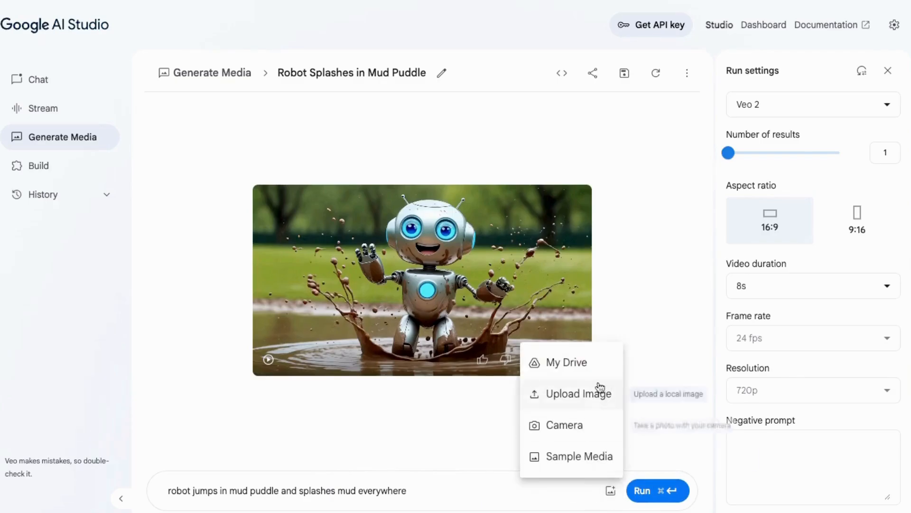
{"action": "left_click", "coordinate": [607, 392]}
{"action": "left_click", "coordinate": [304, 161]}
{"action": "left_click", "coordinate": [814, 349]}
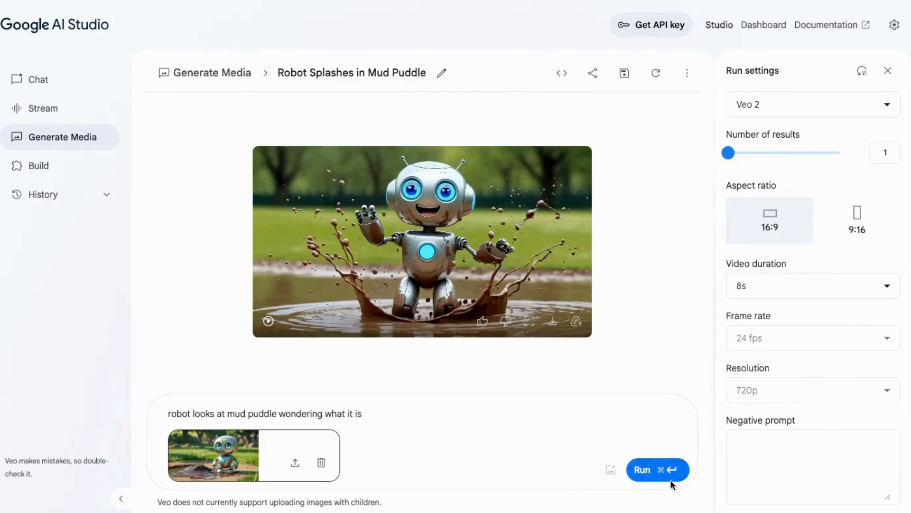
{"action": "left_click", "coordinate": [641, 469]}
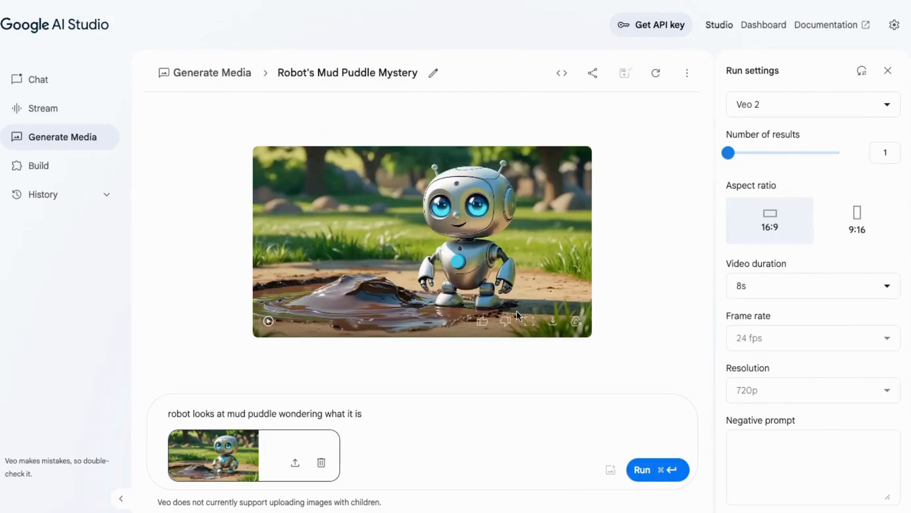
Step: Play the generated video of the robot looking at the puddle, download it and close the preview
{"action": "left_click", "coordinate": [532, 325]}
{"action": "left_click", "coordinate": [156, 432]}
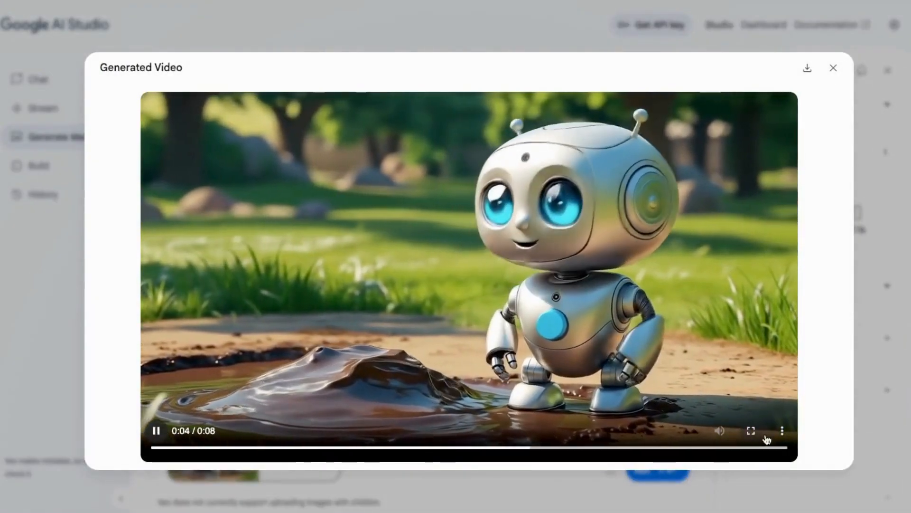
{"action": "left_click", "coordinate": [807, 69]}
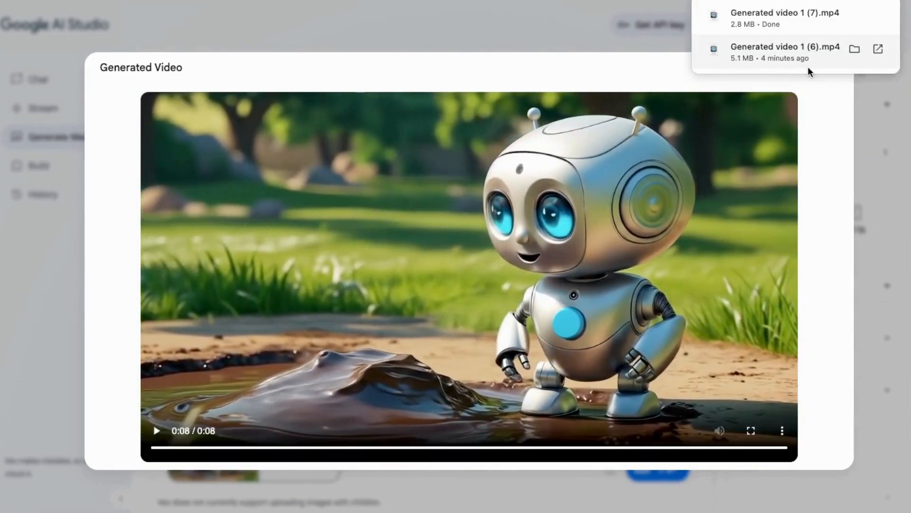
{"action": "left_click", "coordinate": [511, 22]}
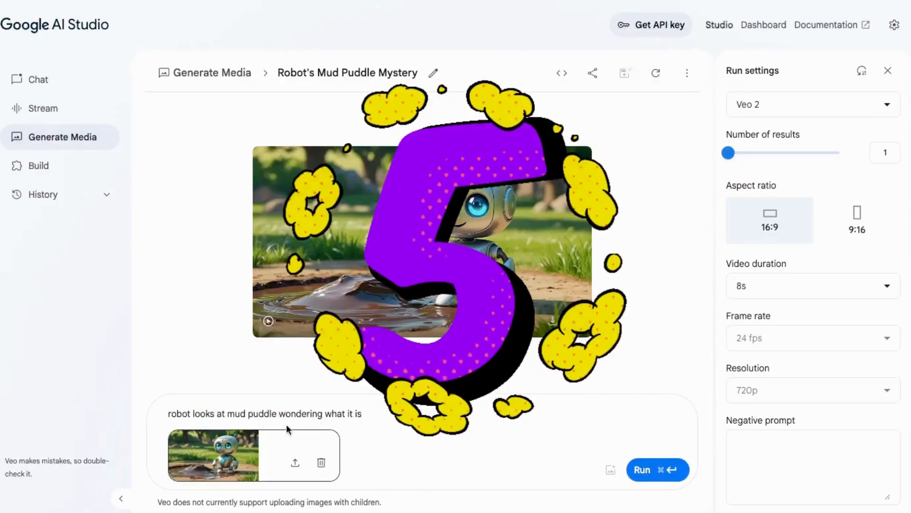
Step: Replace the source image with the very sad, scared and embarrassed robot and generate a video of it sitting sadly in the mud puddle
{"action": "left_click", "coordinate": [321, 462]}
{"action": "left_click", "coordinate": [611, 490]}
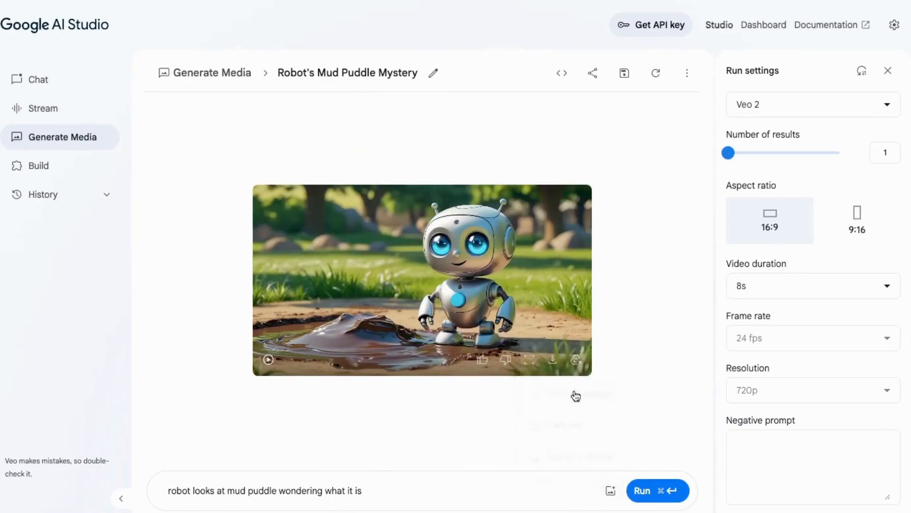
{"action": "left_click", "coordinate": [576, 394]}
{"action": "scroll", "coordinate": [577, 272], "scroll_direction": "down", "scroll_amount": 3}
{"action": "left_click", "coordinate": [553, 311]}
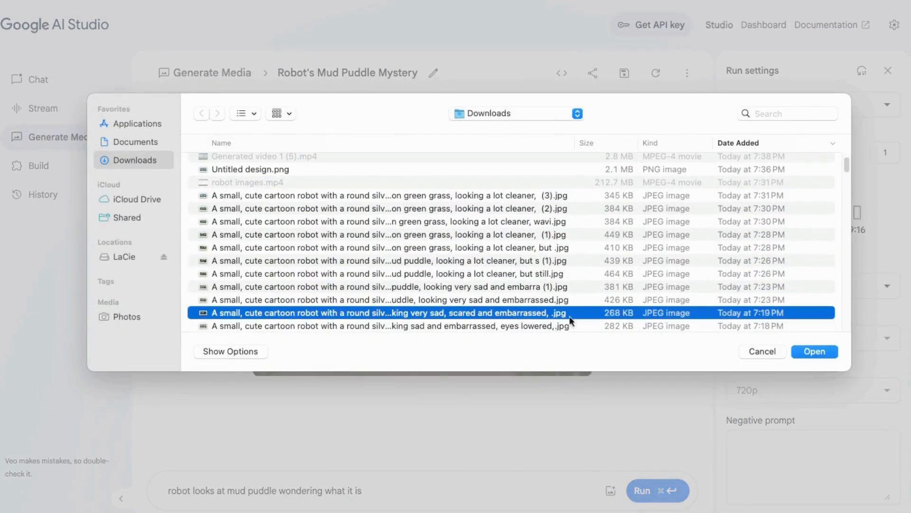
{"action": "left_click", "coordinate": [812, 352]}
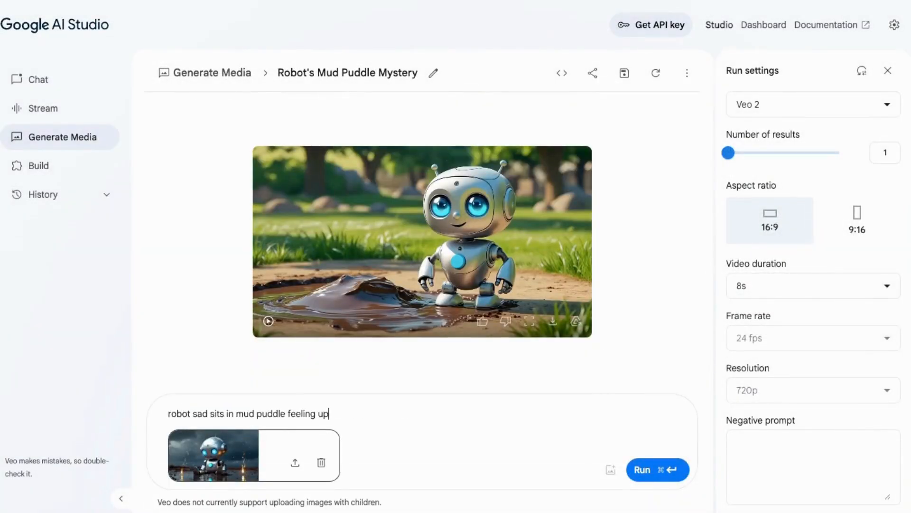
{"action": "left_click", "coordinate": [638, 469]}
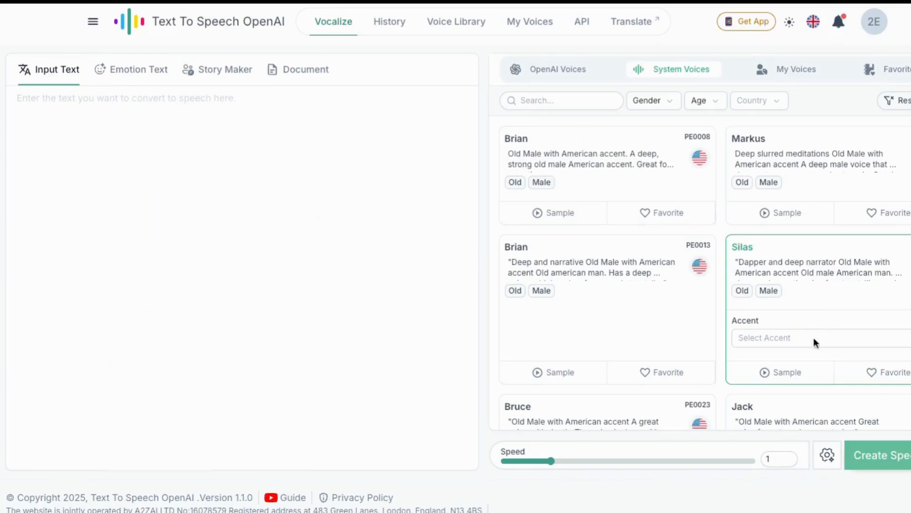
Step: Switch to Text To Speech OpenAI and examine the gender, age and country filters for system voices and the Silas voice's accent setting
{"action": "left_click", "coordinate": [669, 102]}
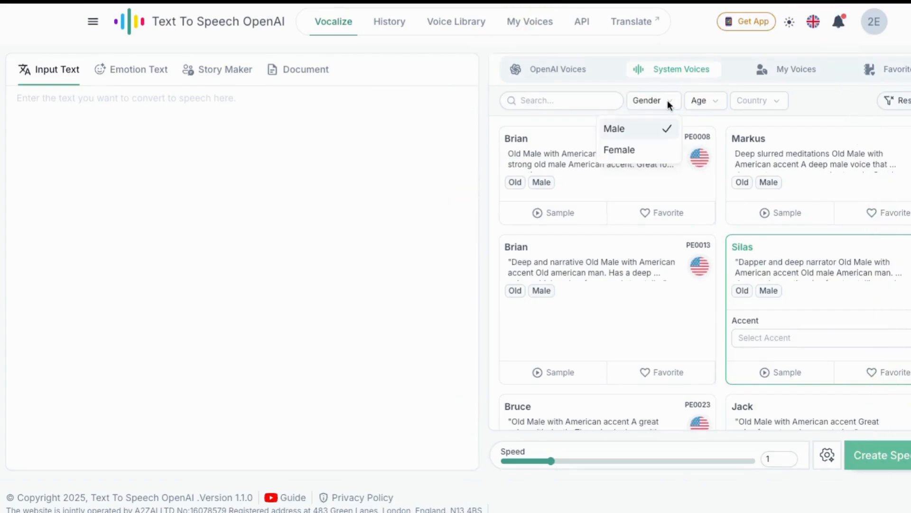
{"action": "left_click", "coordinate": [713, 106]}
{"action": "left_click", "coordinate": [766, 104]}
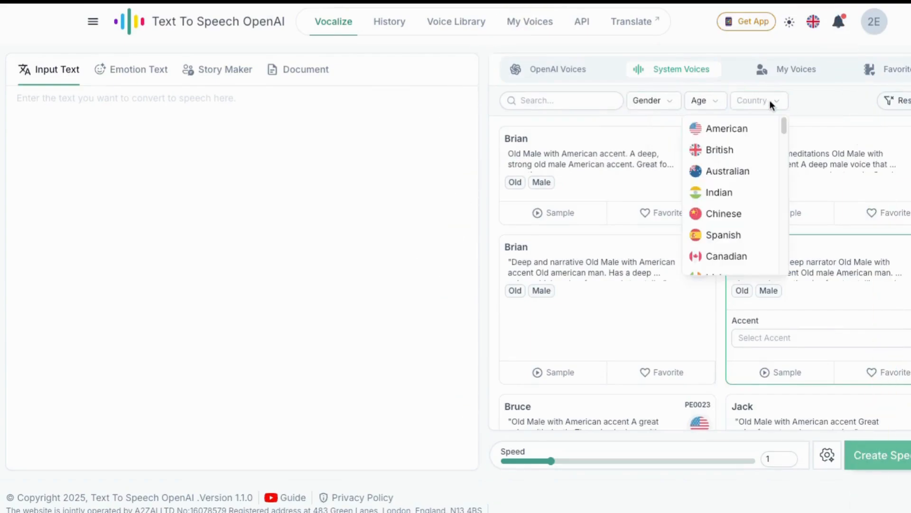
{"action": "left_click", "coordinate": [442, 114]}
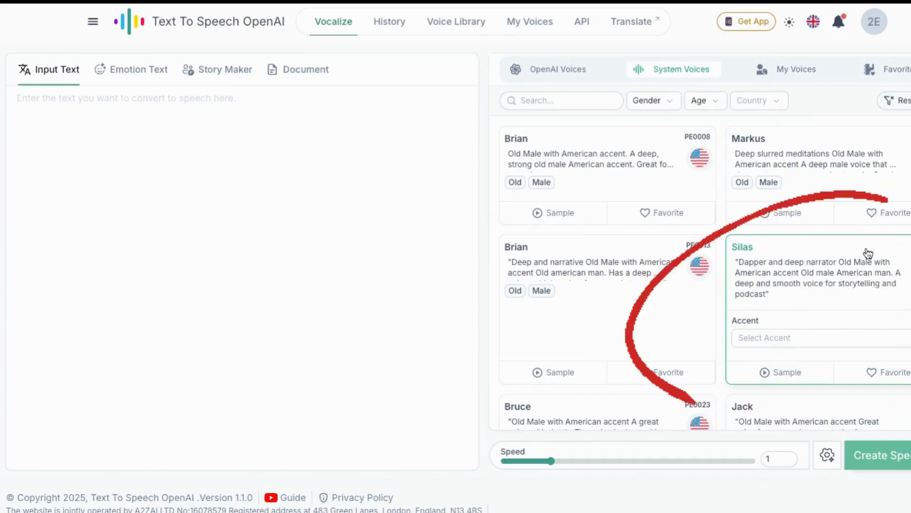
{"action": "left_click", "coordinate": [801, 340]}
Step: Enter the narrator's script beginning "Meet Rusty! He's a curious little robot" and create its speech with the Silas voice
{"action": "left_click", "coordinate": [441, 255]}
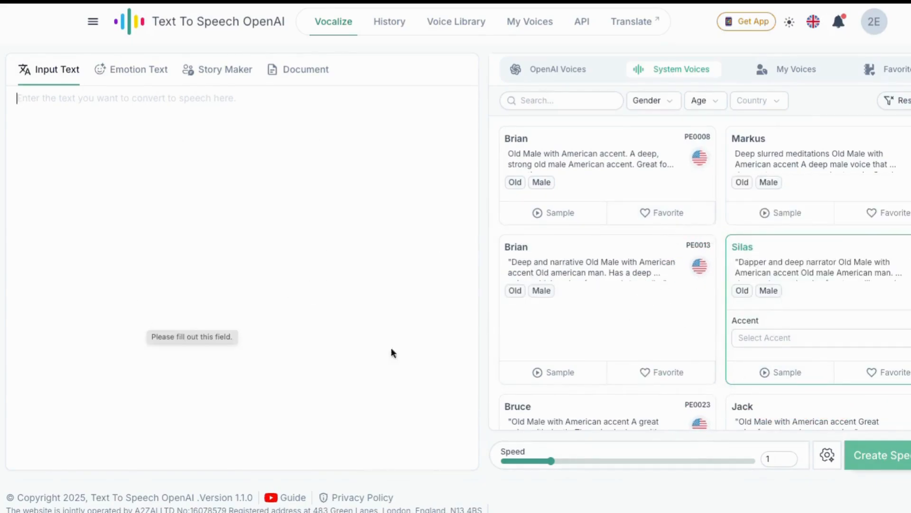
{"action": "type", "text": "Meet Rusty! He’s a curious little robot with one big question...  Rusty loves to explore.  Then he saw it. A mysterious, squishy, brown blob...  (It was mud. Definitely mud.)  Rusty’s circuits were not ready for mud.  For the first time ever... Rusty felt stuck. He was muddy. Messy. And a little embarrassed.  Squirrel cleaned Rusty up with some leafy towels and a LOT of giggles.  Rusty learned something new that day.  Mud is made of water and dirt—two things robots don’t mix with.  And that’s why robots don’t like mud. But Rusty? He’ll never stop exploring.  Curious like Rusty? Try your own (non-muddy) science adventure! (Just ask a grown-up first.)"}
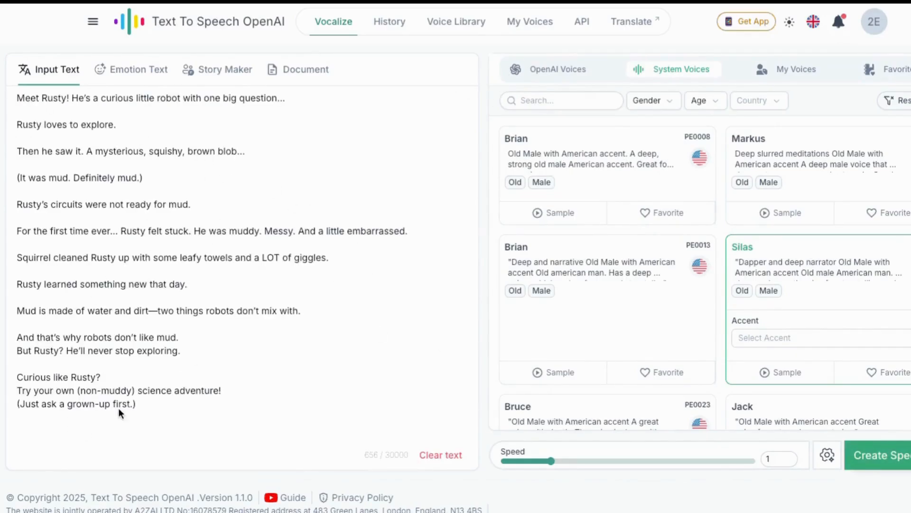
{"action": "left_click", "coordinate": [881, 458]}
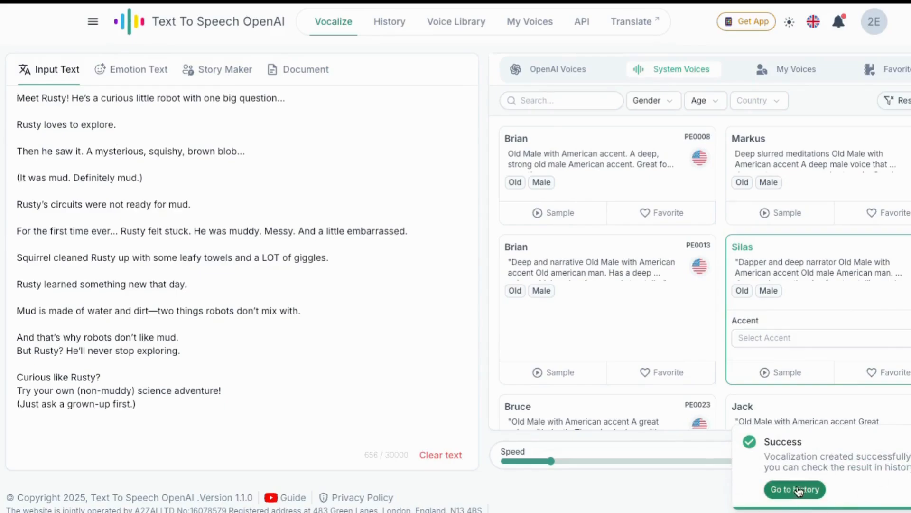
Step: Check the narration's processing in the history with the ad banner hidden, and return to the Vocalize page
{"action": "left_click", "coordinate": [797, 490]}
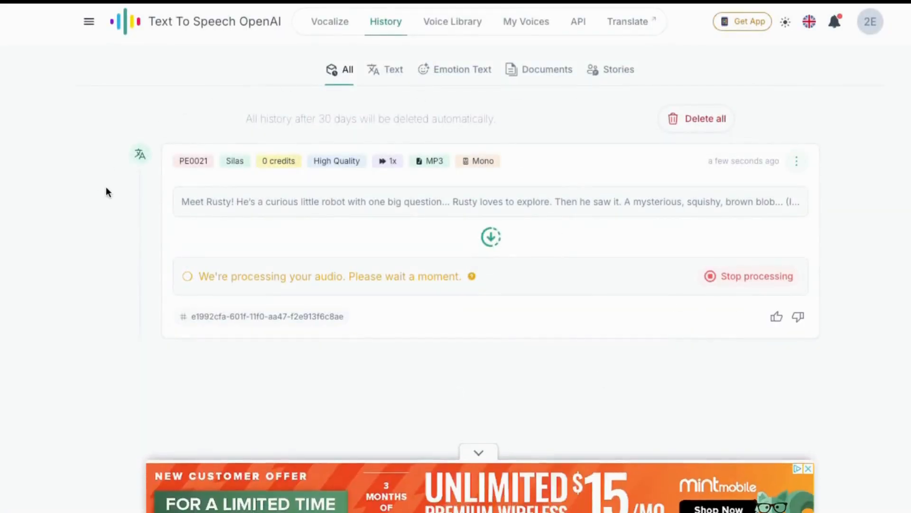
{"action": "left_click", "coordinate": [478, 434]}
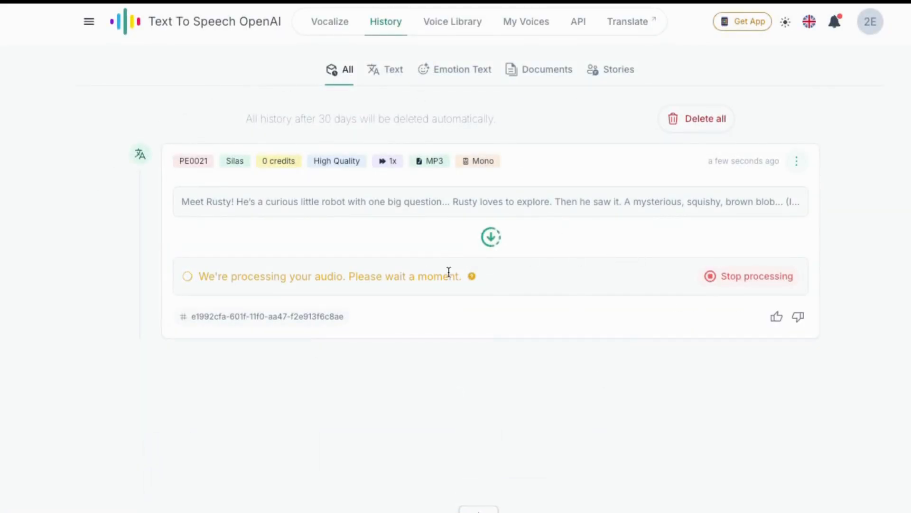
{"action": "left_click_drag", "start_coordinate": [222, 276], "coordinate": [401, 276]}
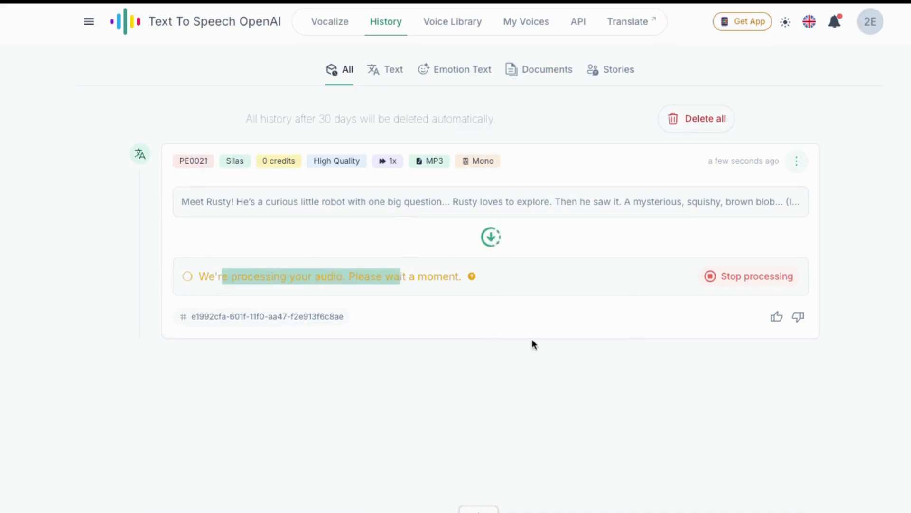
{"action": "left_click", "coordinate": [477, 300]}
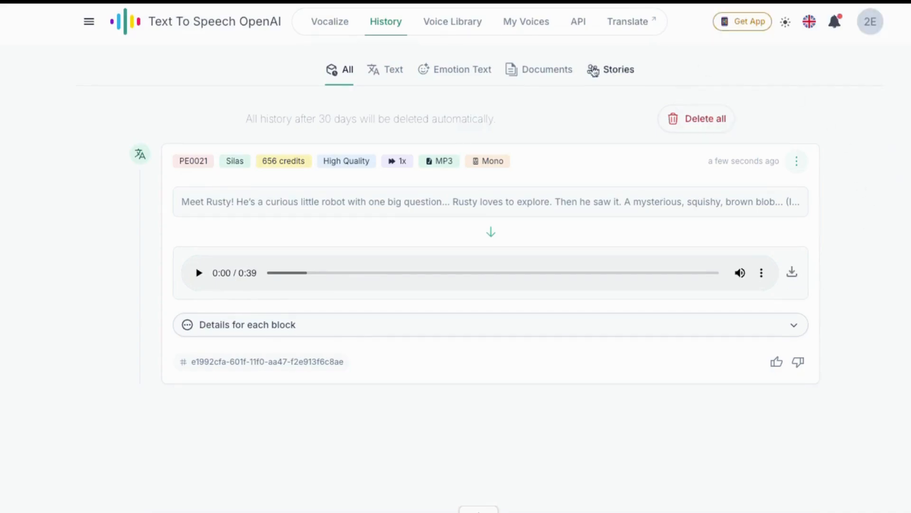
{"action": "left_click", "coordinate": [339, 26]}
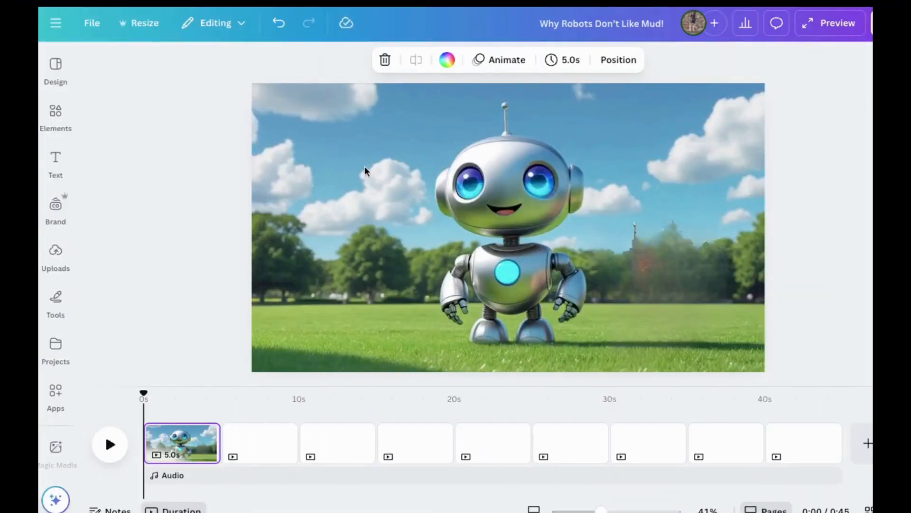
{"action": "left_click", "coordinate": [55, 252]}
{"action": "left_click", "coordinate": [55, 252]}
{"action": "left_click", "coordinate": [826, 70]}
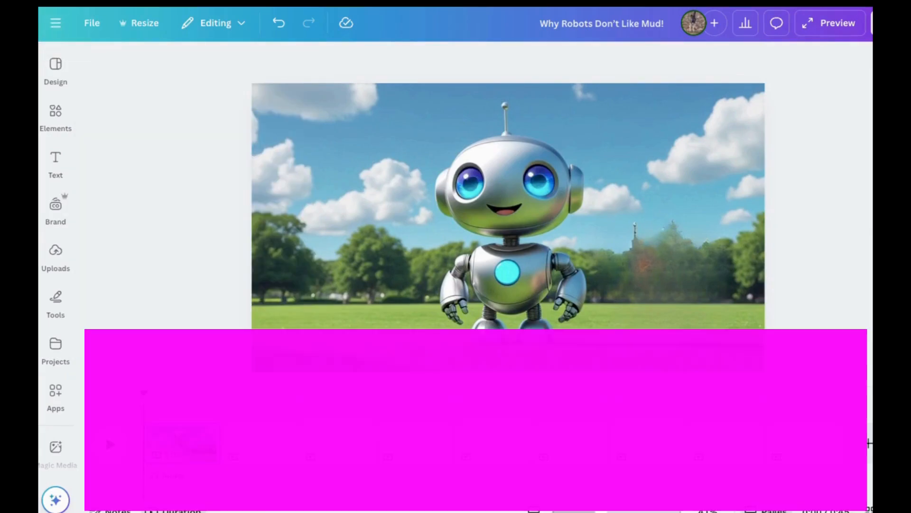
Step: From Canva's home page, create a new YouTube Video (Landscape) design of 1920 × 1080 px
{"action": "left_click", "coordinate": [56, 23]}
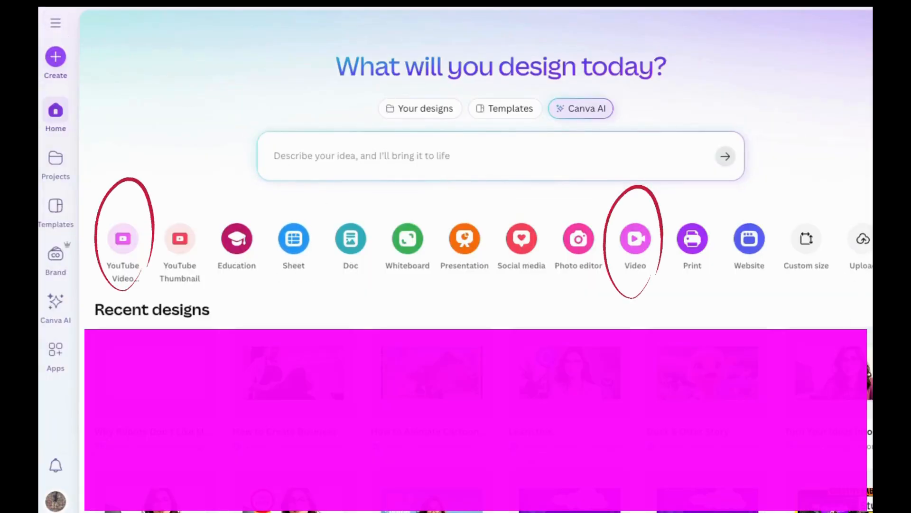
{"action": "left_click", "coordinate": [636, 238]}
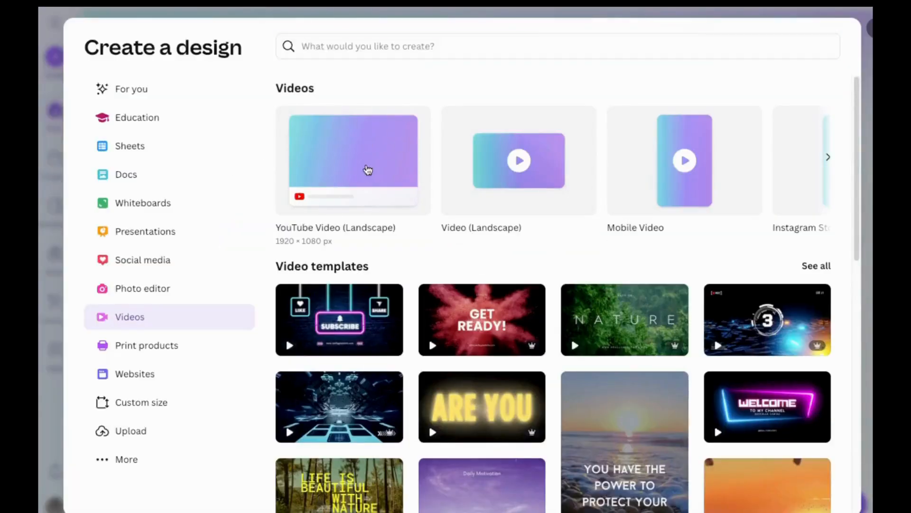
{"action": "left_click", "coordinate": [368, 169]}
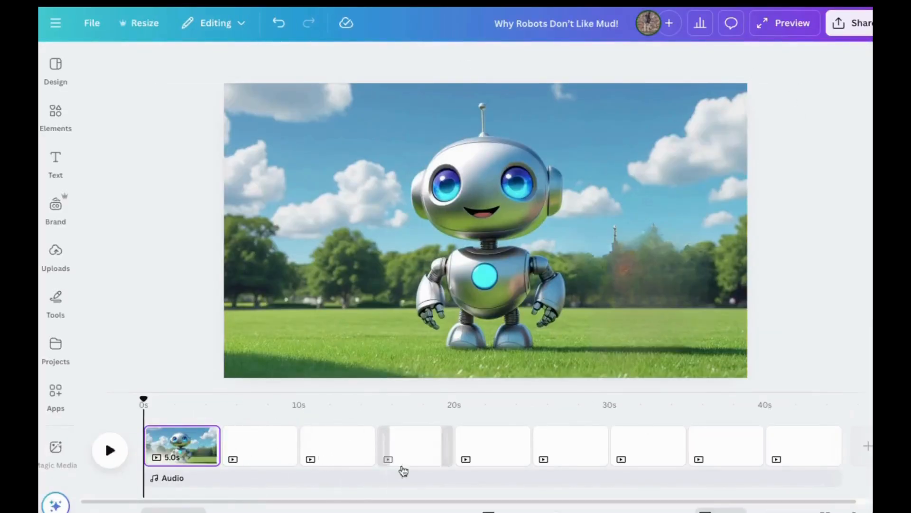
Step: Look over the page timeline and examine the uploaded video and audio files
{"action": "left_click_drag", "start_coordinate": [571, 503], "coordinate": [806, 504]}
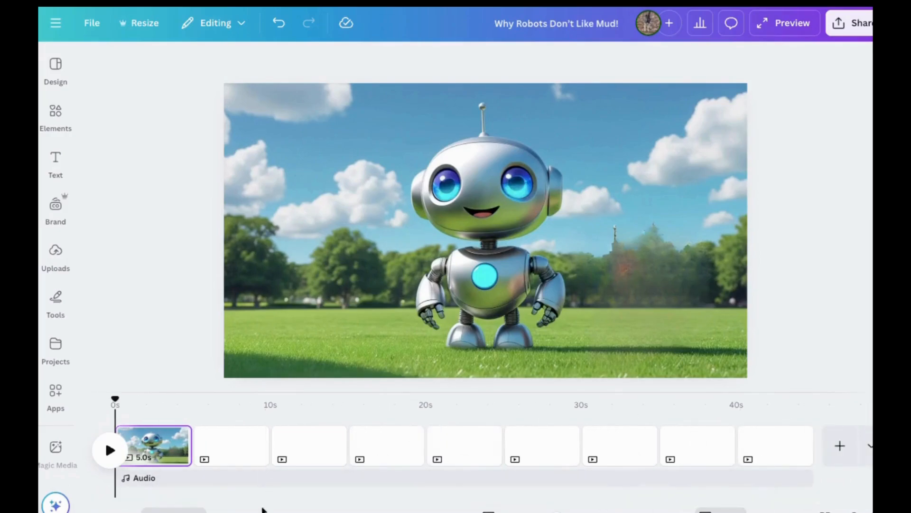
{"action": "left_click_drag", "start_coordinate": [262, 503], "coordinate": [143, 504]}
{"action": "left_click_drag", "start_coordinate": [39, 286], "coordinate": [197, 287]}
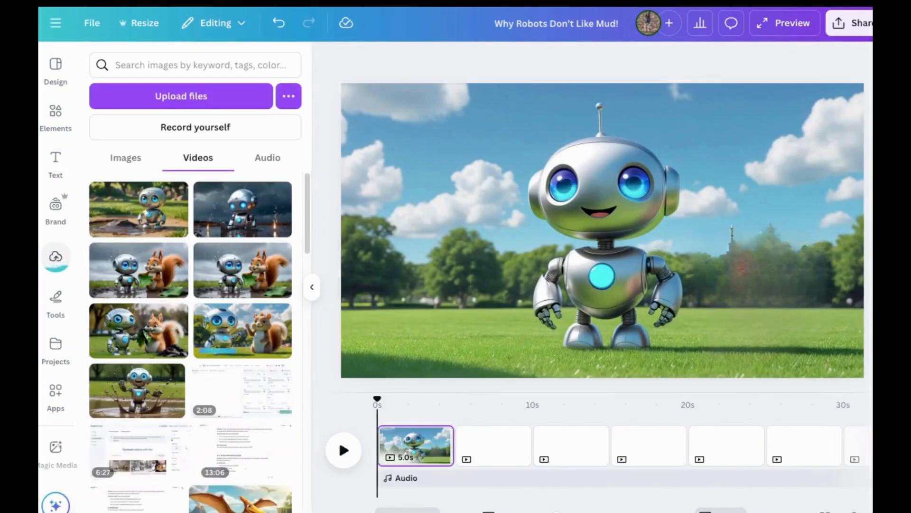
{"action": "left_click_drag", "start_coordinate": [38, 253], "coordinate": [129, 253]}
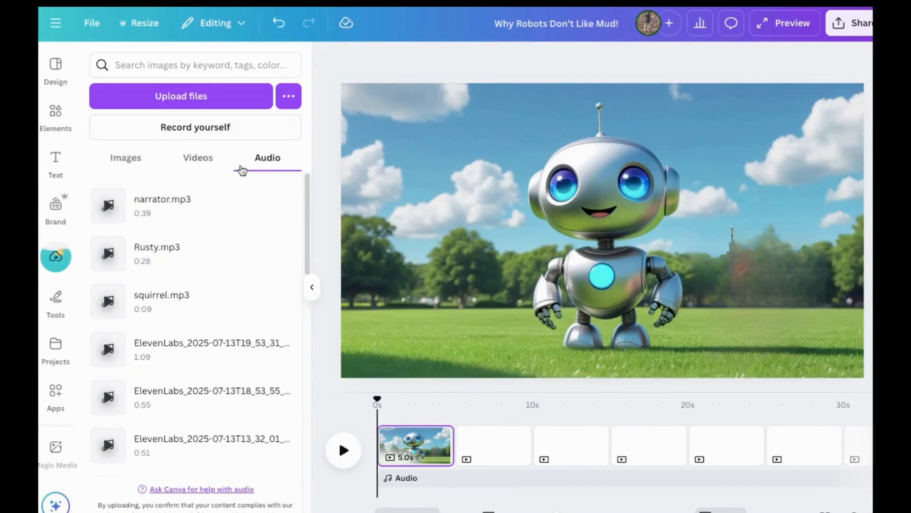
Step: Add the uploaded video of the robot beside the mud puddle to the second page and enlarge it to fill the page
{"action": "left_click", "coordinate": [213, 160]}
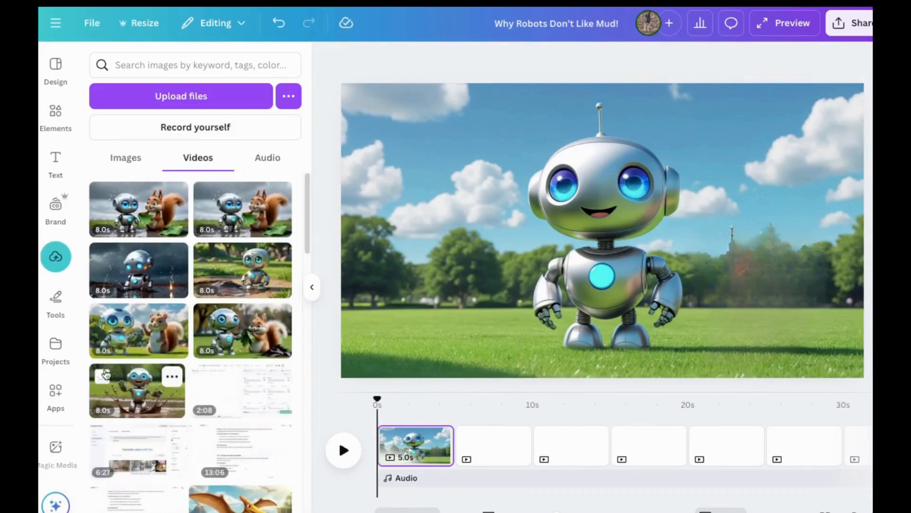
{"action": "left_click", "coordinate": [495, 451]}
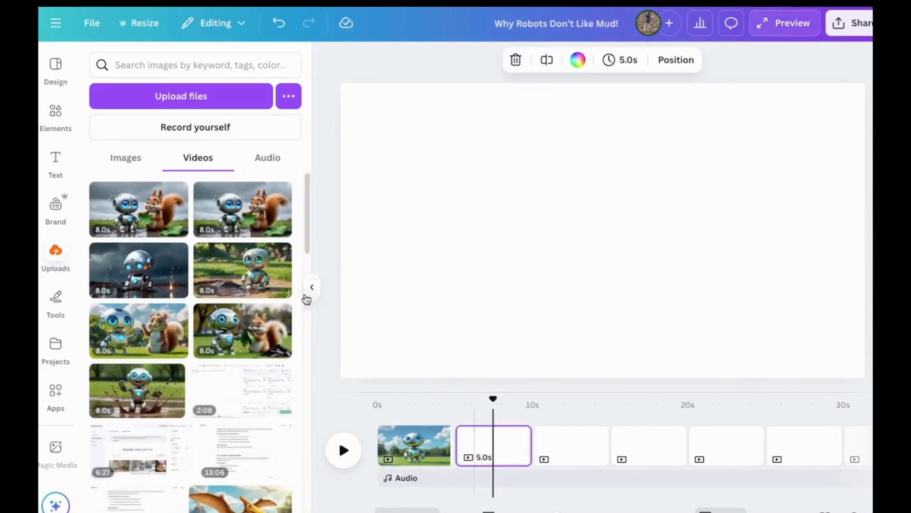
{"action": "left_click", "coordinate": [245, 278]}
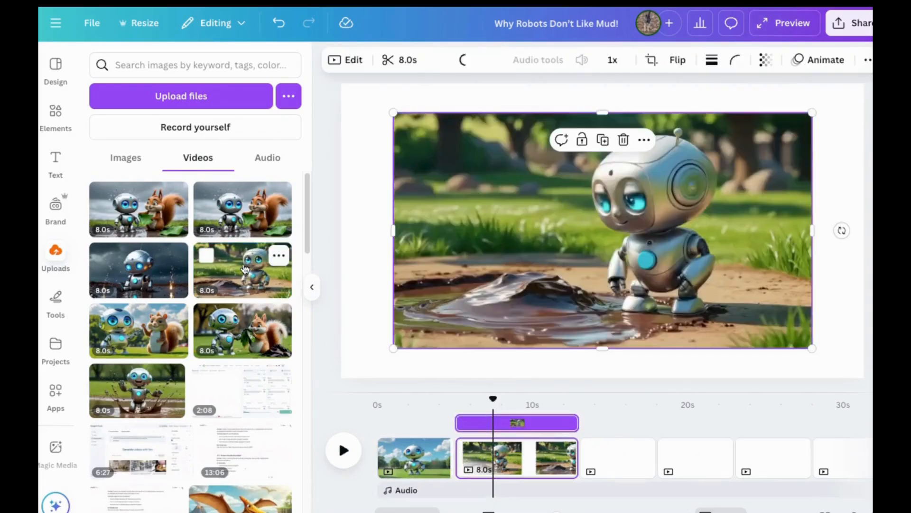
{"action": "left_click_drag", "start_coordinate": [488, 173], "coordinate": [437, 146]}
{"action": "left_click_drag", "start_coordinate": [760, 319], "coordinate": [845, 415]}
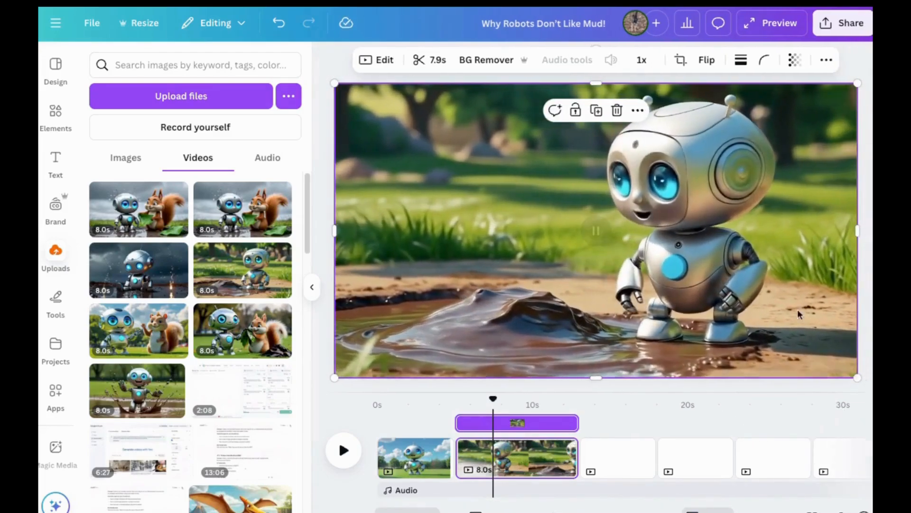
Step: Add the mud-splash, sad-robot and three robot-and-squirrel clips to the following blank pages, ending with the waving squirrel
{"action": "left_click", "coordinate": [613, 454]}
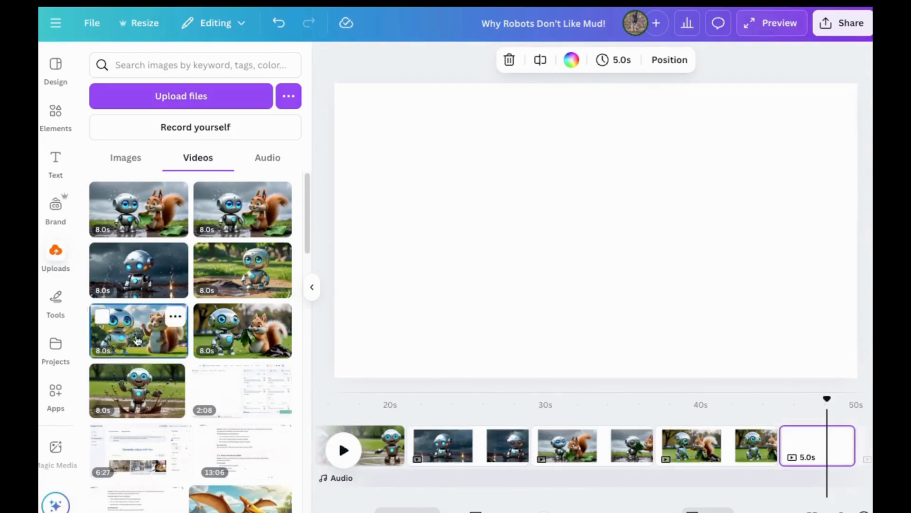
{"action": "left_click", "coordinate": [136, 337]}
Step: Align the sad-robot clip with its page's corner and enlarge it to fill the page
{"action": "left_click", "coordinate": [450, 448]}
{"action": "left_click", "coordinate": [486, 249]}
{"action": "left_click_drag", "start_coordinate": [459, 214], "coordinate": [407, 184]}
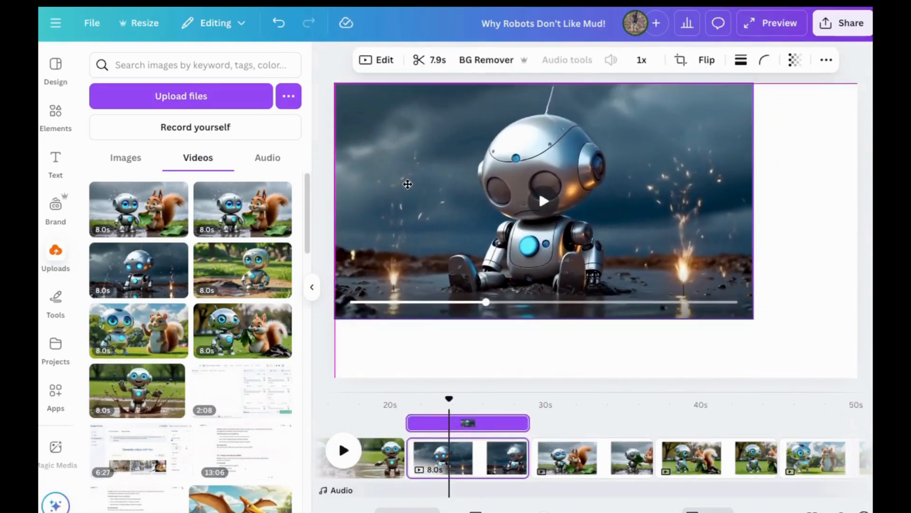
{"action": "left_click_drag", "start_coordinate": [752, 317], "coordinate": [856, 377]}
Step: Align the rainy robot-and-squirrel clip and the park leaf-cleaning clip with their page corners and enlarge each to fill its page
{"action": "left_click", "coordinate": [603, 446]}
{"action": "left_click_drag", "start_coordinate": [455, 218], "coordinate": [401, 188]}
{"action": "left_click_drag", "start_coordinate": [752, 318], "coordinate": [836, 420]}
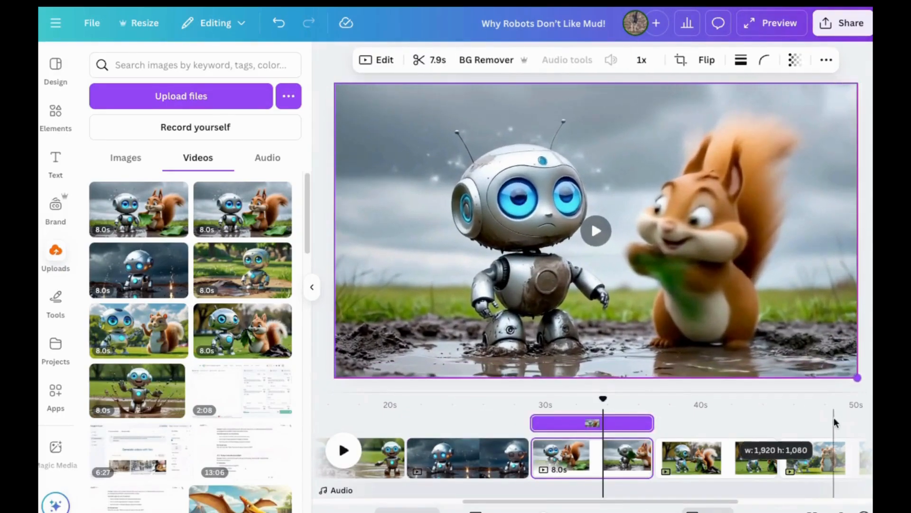
{"action": "left_click", "coordinate": [720, 455]}
{"action": "left_click_drag", "start_coordinate": [497, 163], "coordinate": [445, 134]}
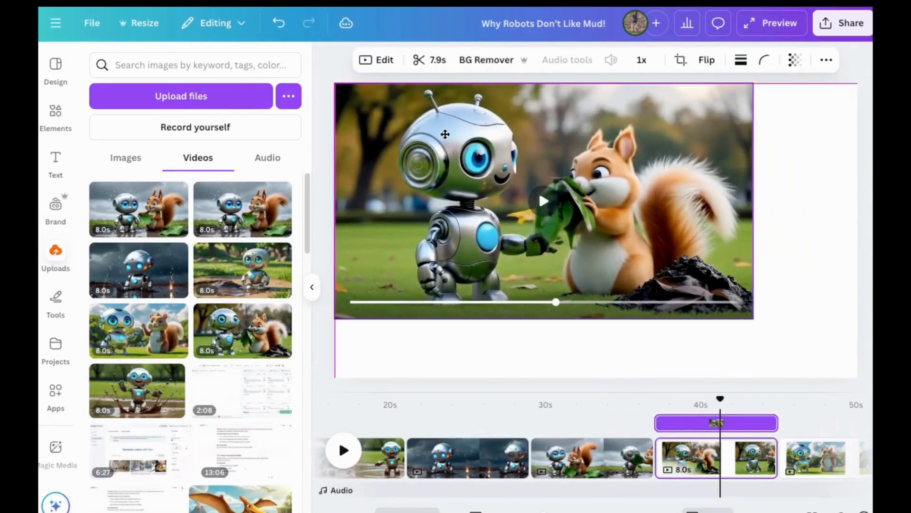
{"action": "left_click_drag", "start_coordinate": [751, 319], "coordinate": [824, 416]}
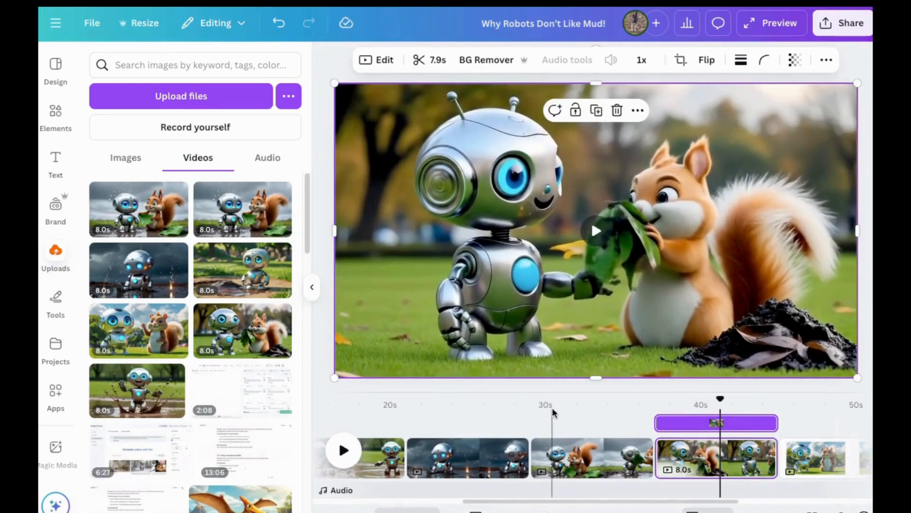
Step: Add narrator.mp3 to the timeline and move it to the start of the video
{"action": "left_click_drag", "start_coordinate": [551, 500], "coordinate": [403, 501]}
{"action": "left_click", "coordinate": [263, 164]}
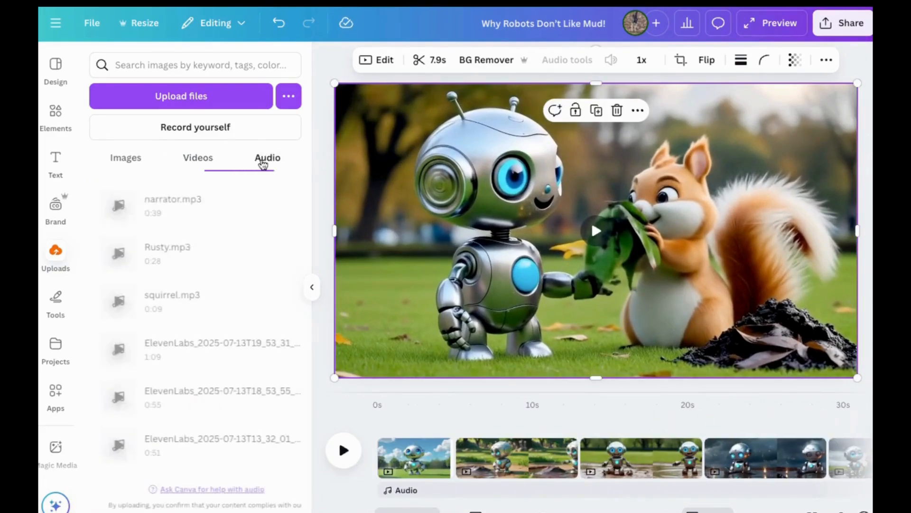
{"action": "left_click", "coordinate": [140, 200]}
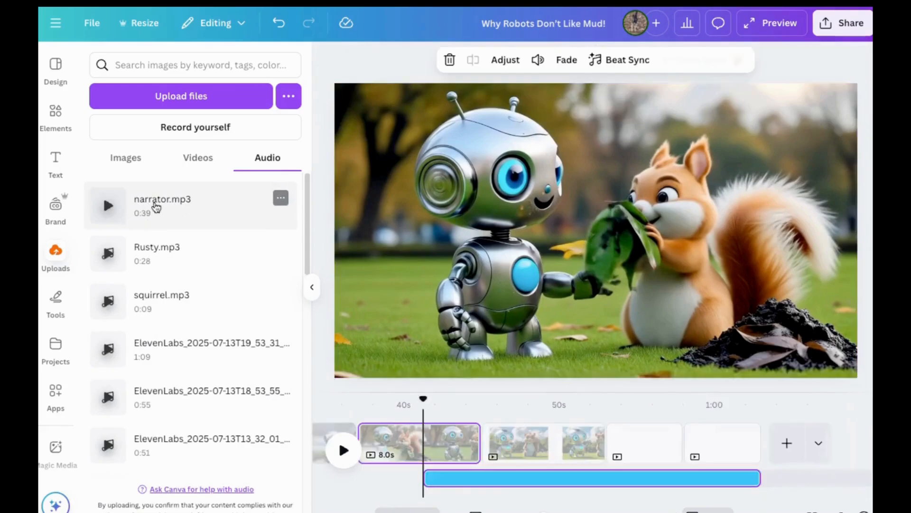
{"action": "left_click_drag", "start_coordinate": [582, 501], "coordinate": [526, 501]}
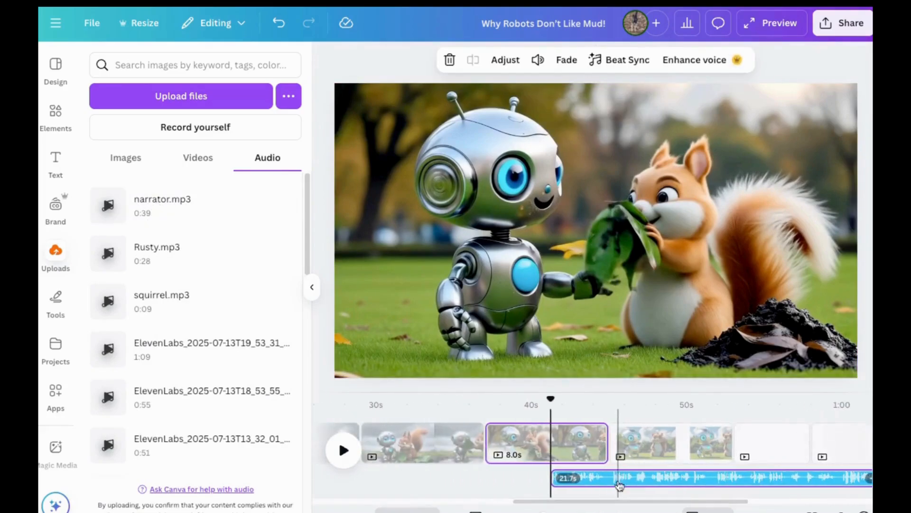
{"action": "left_click_drag", "start_coordinate": [618, 484], "coordinate": [413, 483]}
Step: Extend the end of the narrator audio on the timeline to its full length of about 39 seconds
{"action": "left_click_drag", "start_coordinate": [564, 502], "coordinate": [457, 502]}
{"action": "left_click_drag", "start_coordinate": [643, 484], "coordinate": [653, 504]}
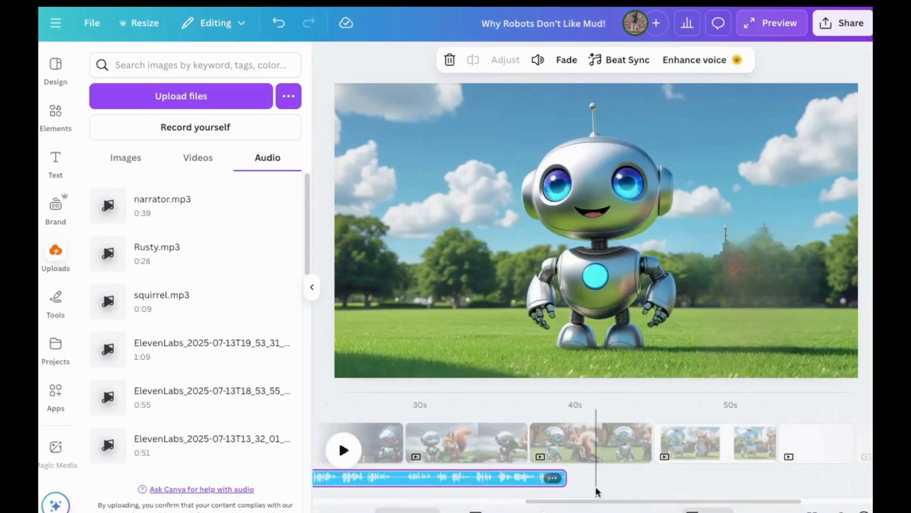
Step: Align the clip of the robot and squirrel waving with its page's corner and enlarge it to fill the page
{"action": "left_click", "coordinate": [736, 442]}
{"action": "left_click_drag", "start_coordinate": [665, 266], "coordinate": [613, 237]}
{"action": "left_click_drag", "start_coordinate": [754, 320], "coordinate": [858, 380]}
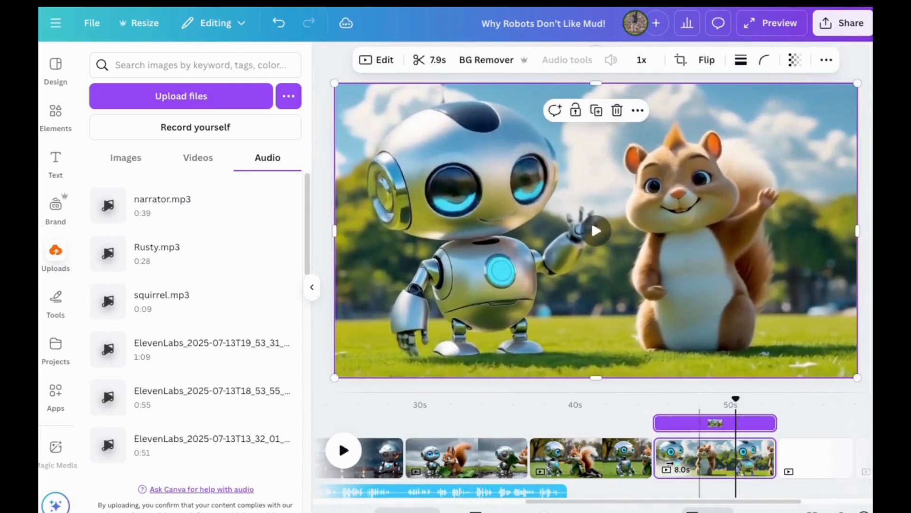
Step: Split the narrator audio at about 4 seconds and move the second part to the right, leaving a pause between the parts
{"action": "left_click_drag", "start_coordinate": [579, 496], "coordinate": [352, 506]}
{"action": "left_click", "coordinate": [477, 430]}
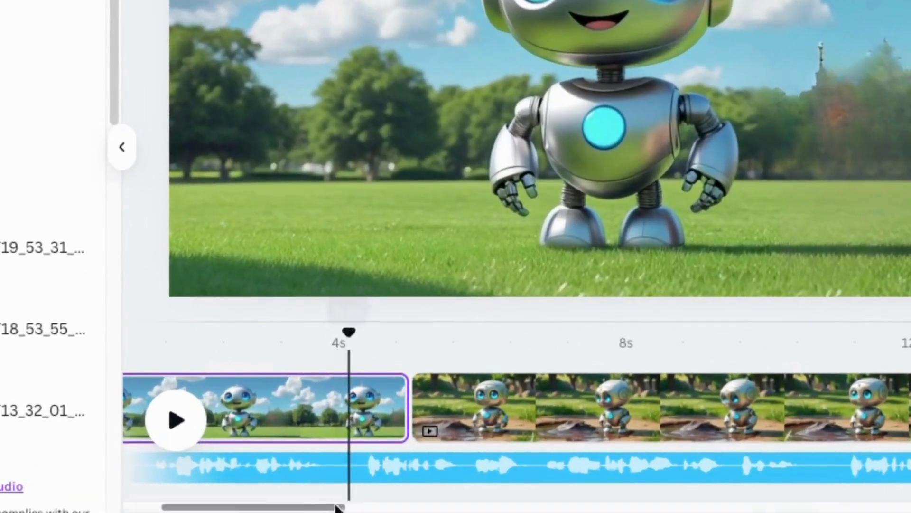
{"action": "right_click", "coordinate": [352, 470]}
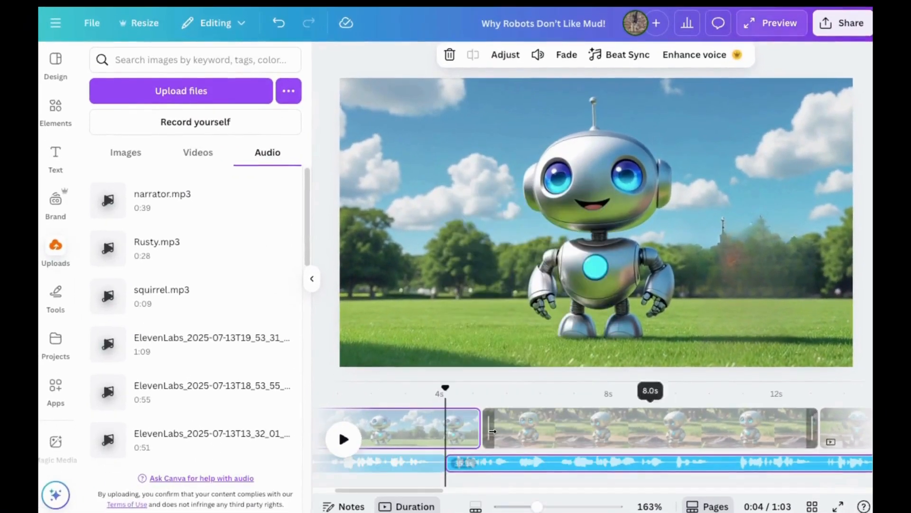
{"action": "left_click_drag", "start_coordinate": [520, 470], "coordinate": [545, 469]}
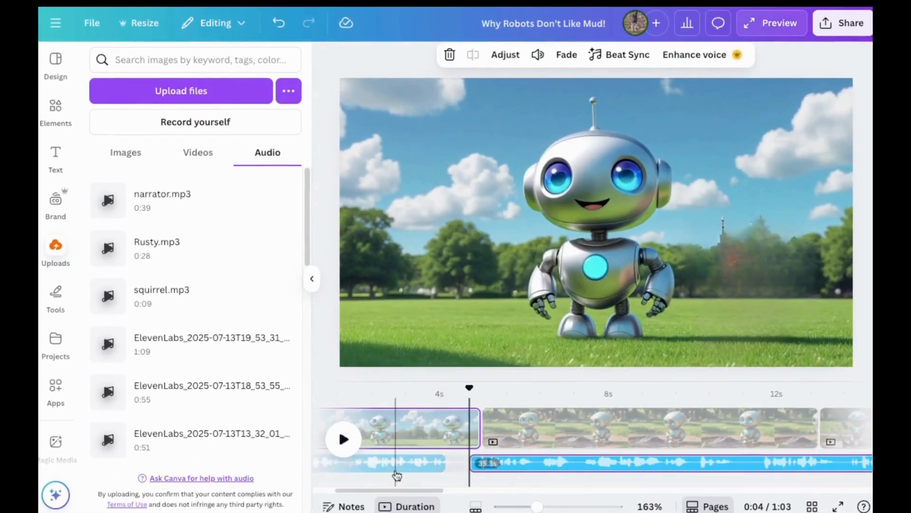
Step: Shift the second narrator segment slightly earlier to shorten the pause, and play the transition to check the timing
{"action": "left_click", "coordinate": [396, 470]}
{"action": "left_click", "coordinate": [345, 440]}
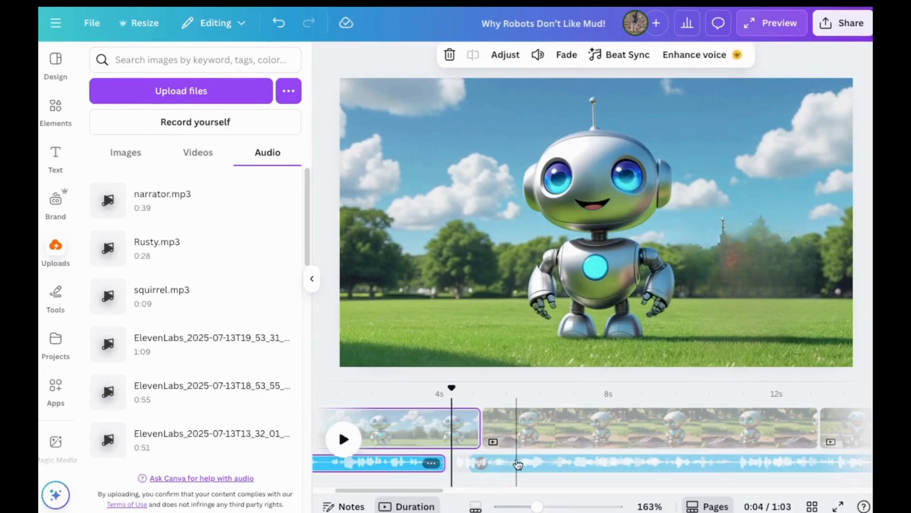
{"action": "left_click_drag", "start_coordinate": [588, 463], "coordinate": [570, 463]}
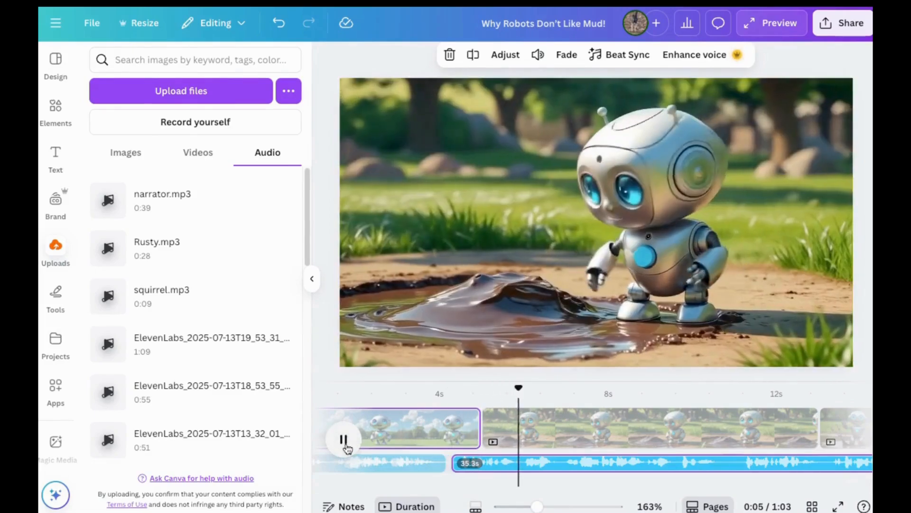
{"action": "left_click", "coordinate": [344, 441]}
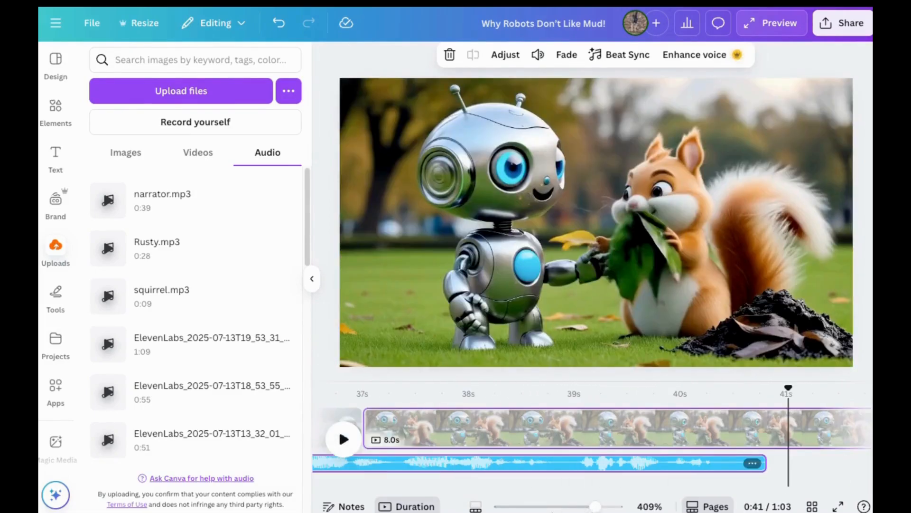
Step: Add Rusty.mp3 to the timeline below the narrator audio near the start of the video and open its volume setting
{"action": "left_click_drag", "start_coordinate": [596, 506], "coordinate": [354, 493]}
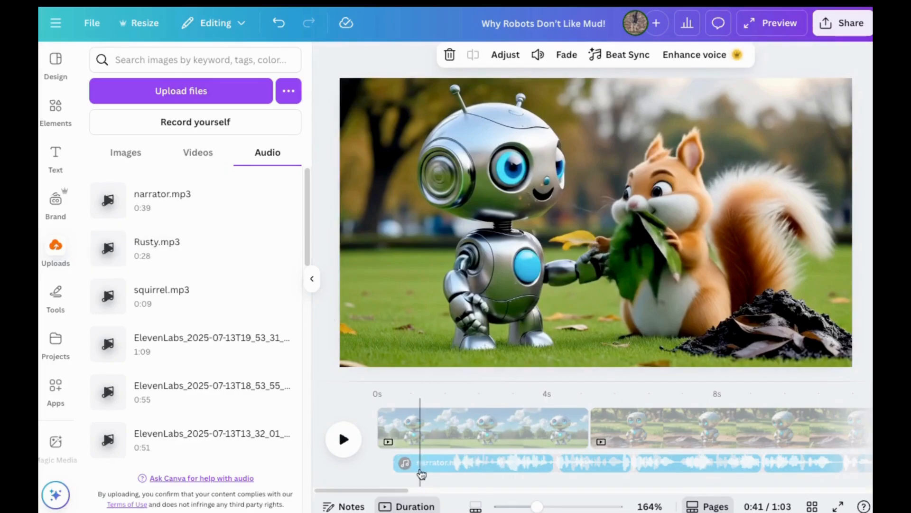
{"action": "left_click", "coordinate": [428, 463]}
{"action": "left_click", "coordinate": [158, 251]}
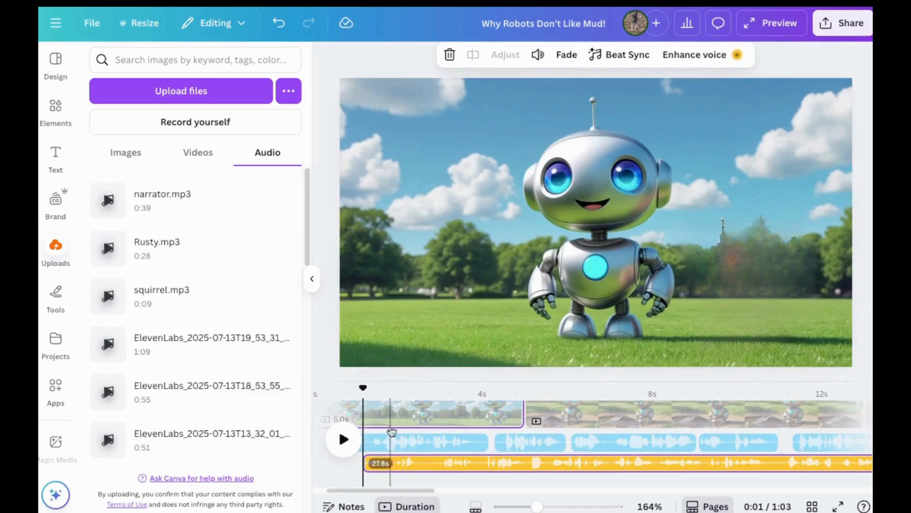
{"action": "left_click", "coordinate": [538, 54]}
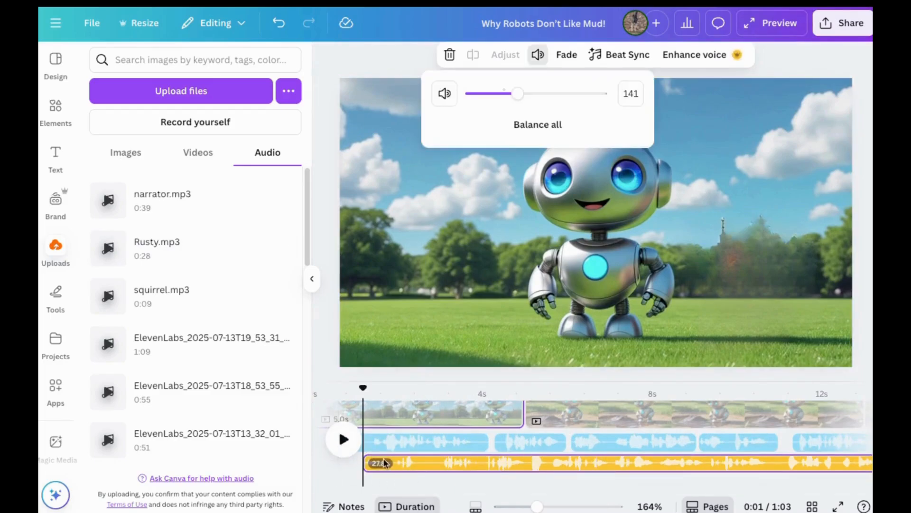
Step: Play the opening of the video to check the character voice against the narration
{"action": "left_click", "coordinate": [349, 480]}
{"action": "left_click", "coordinate": [346, 450]}
{"action": "left_click", "coordinate": [346, 450]}
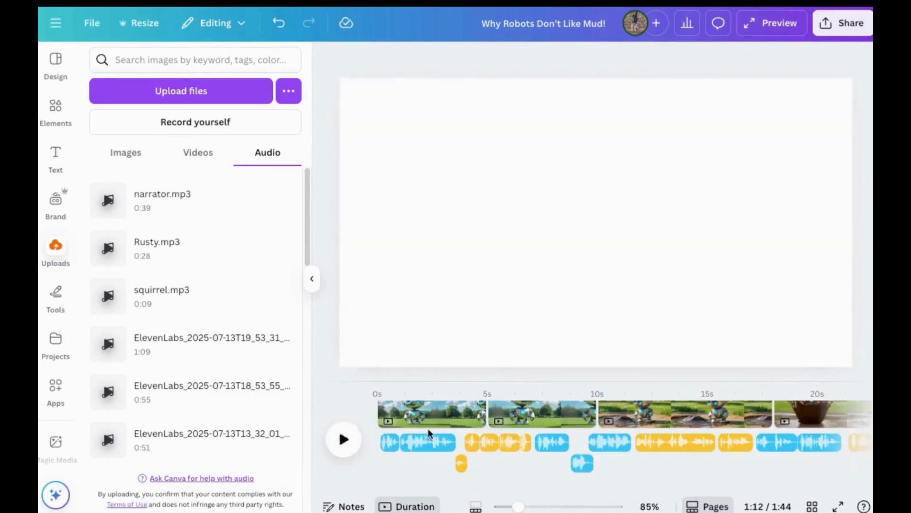
{"action": "left_click_drag", "start_coordinate": [395, 489], "coordinate": [331, 481]}
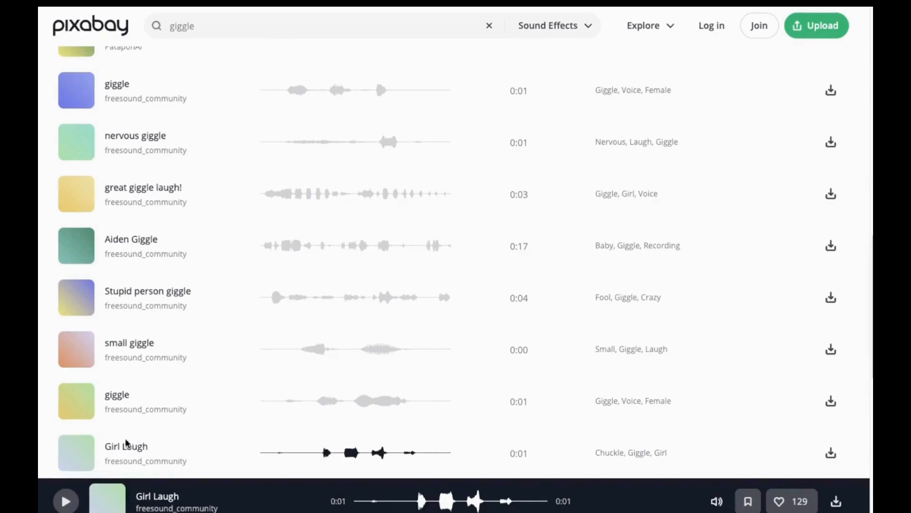
Step: Download the "Girl Laugh" sound effect from the giggle results on Pixabay
{"action": "left_click", "coordinate": [831, 452]}
{"action": "left_click", "coordinate": [522, 239]}
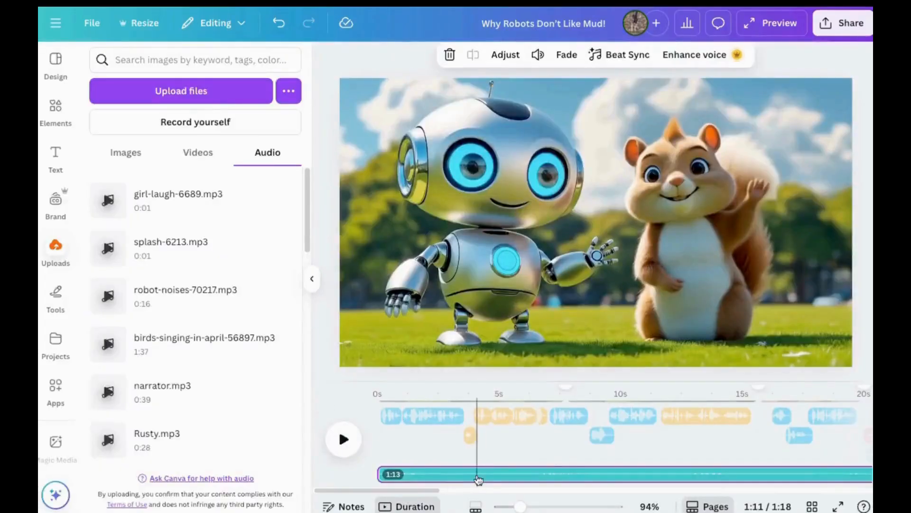
Step: Download pages 1–12 of the finished video from Canva as an MP4 at 1080p (HD) quality
{"action": "scroll", "coordinate": [417, 457], "scroll_direction": "up", "scroll_amount": 2}
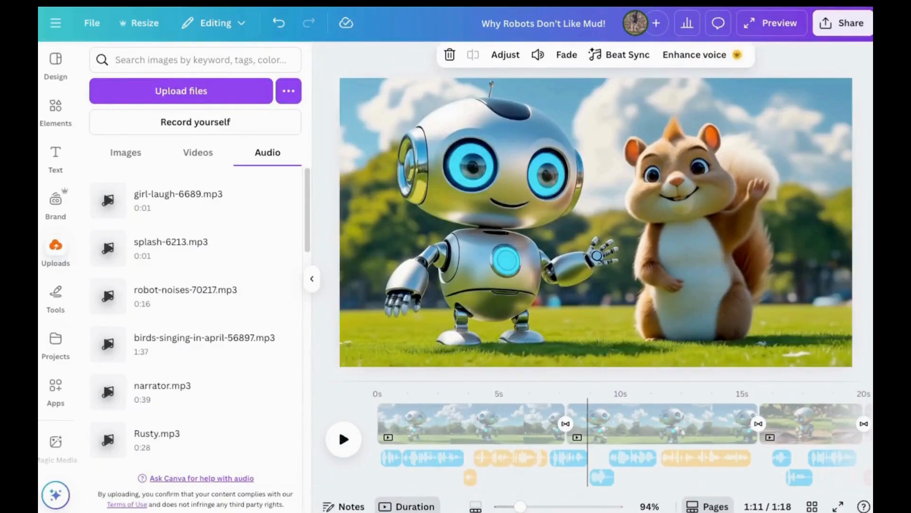
{"action": "mouse_move", "coordinate": [384, 491]}
{"action": "left_mouse_down"}
{"action": "mouse_move", "coordinate": [750, 501]}
{"action": "mouse_move", "coordinate": [384, 492]}
{"action": "left_mouse_up"}
{"action": "left_click", "coordinate": [91, 23]}
{"action": "left_click", "coordinate": [112, 315]}
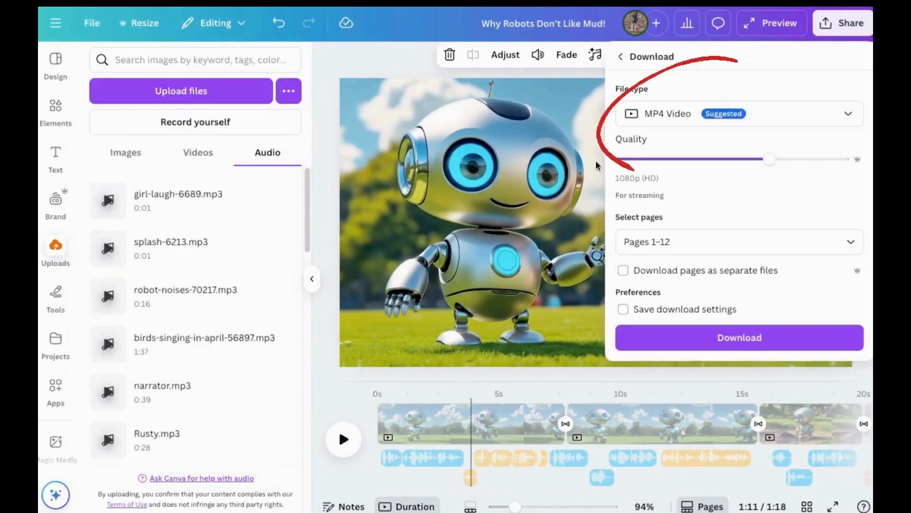
{"action": "left_click", "coordinate": [727, 338]}
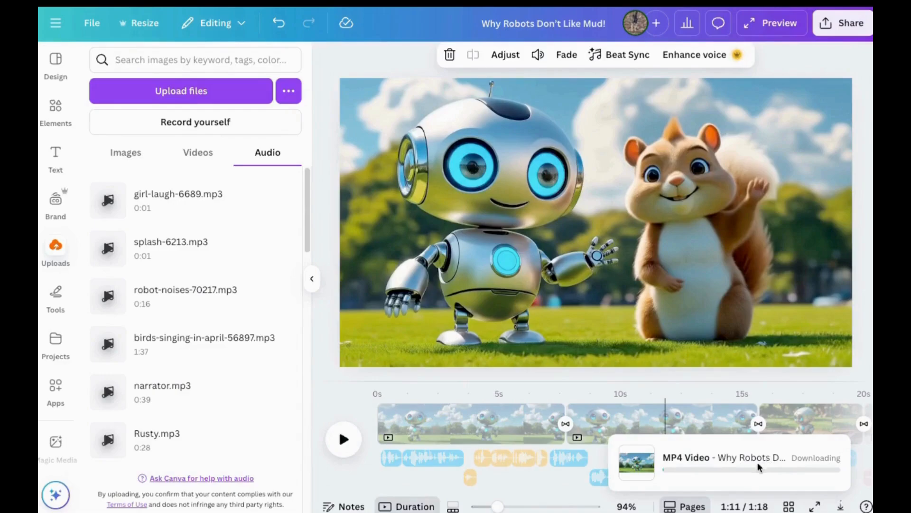